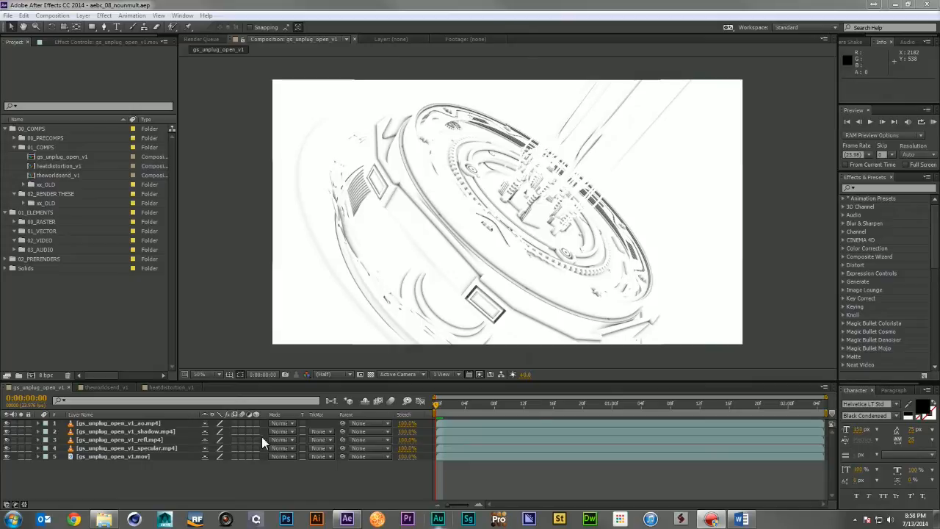
Hide the ao pass so the composite shows the dark metallic render.
click(6, 431)
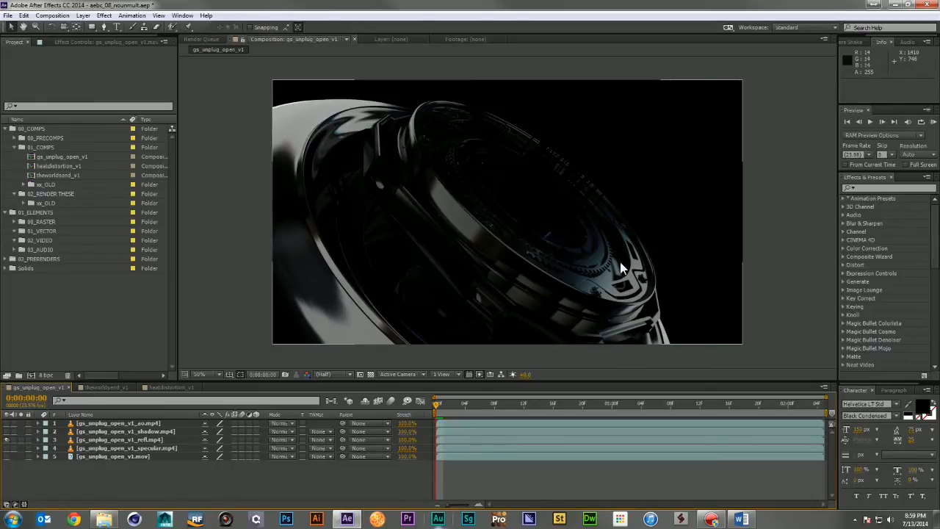
Apply Shift Channels to the refl layer with Take Alpha From set to Red.
click(874, 188)
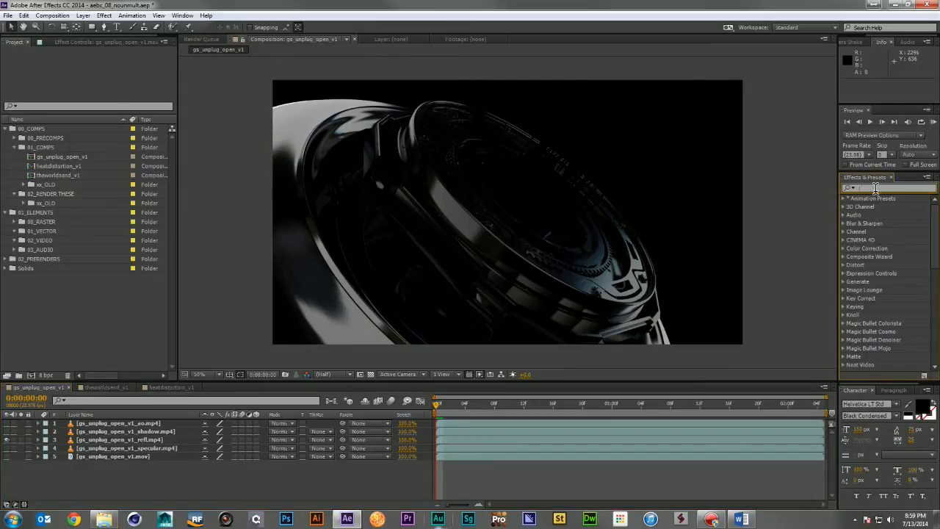
text(shift)
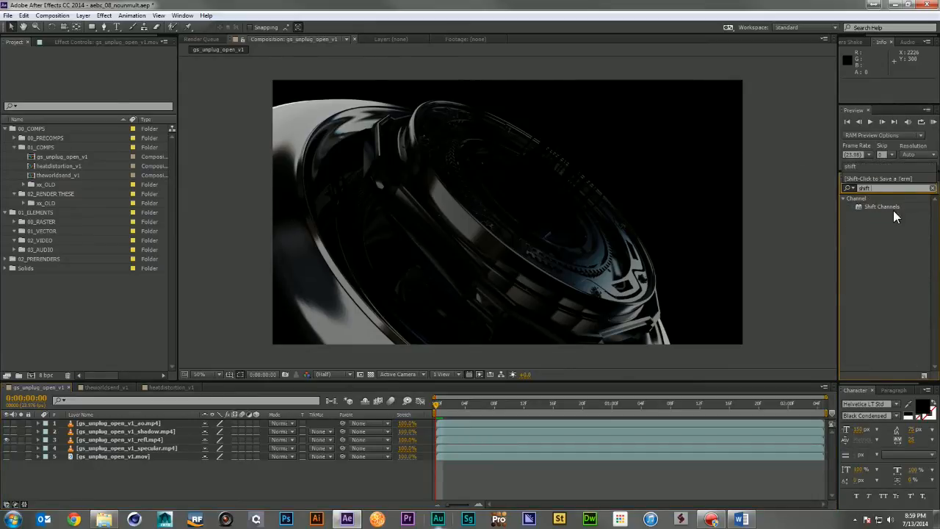
drag(886, 206, 151, 444)
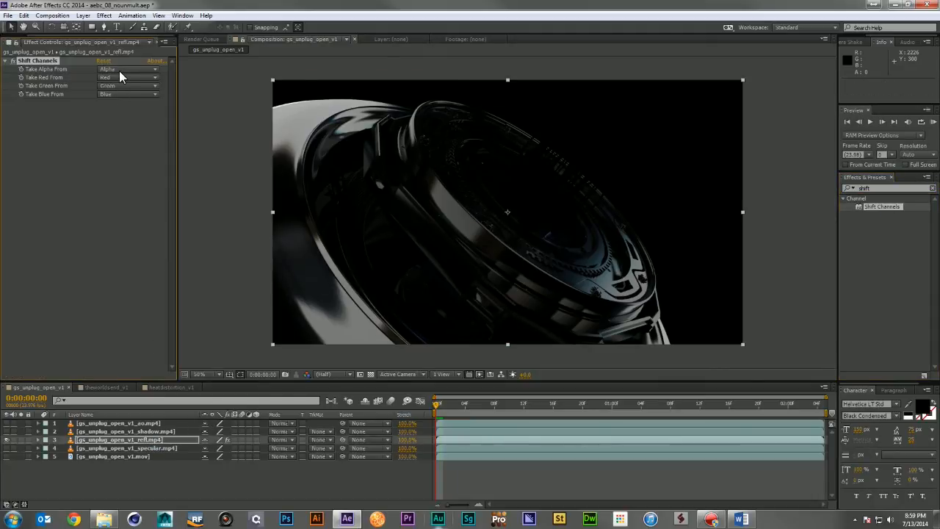
click(121, 69)
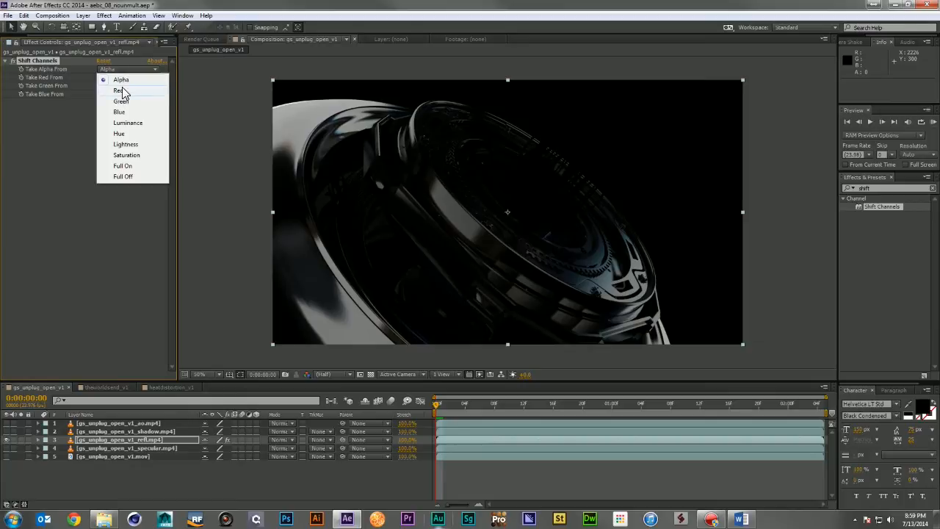
click(124, 91)
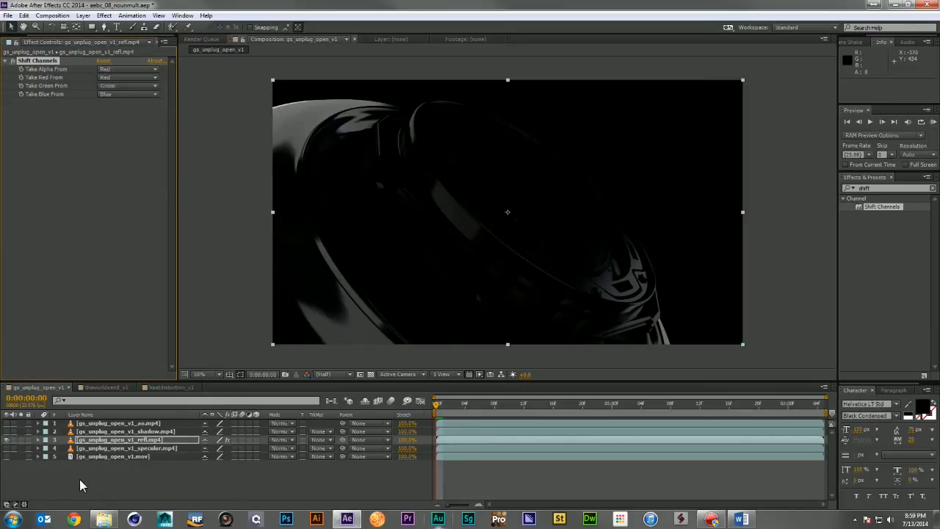
Set the reflection layer to Add blending and check its transparency on the checkerboard.
click(7, 457)
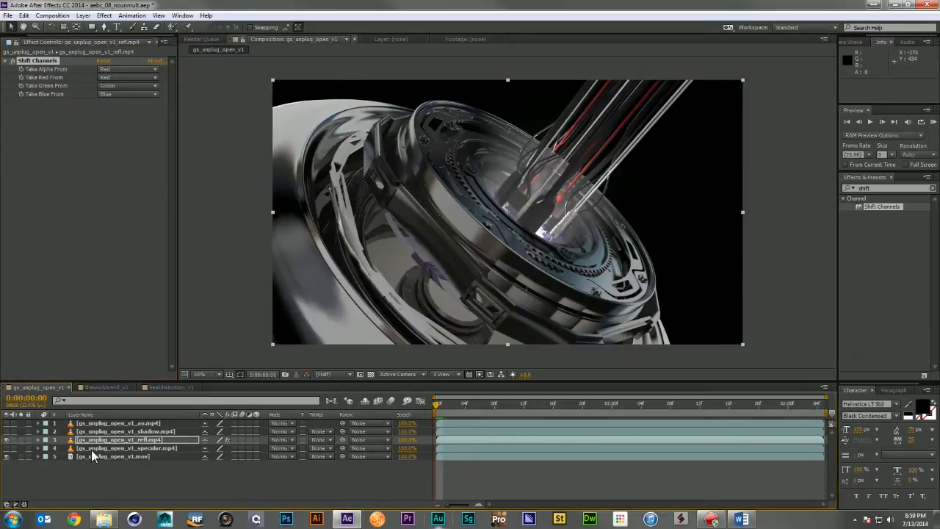
click(283, 439)
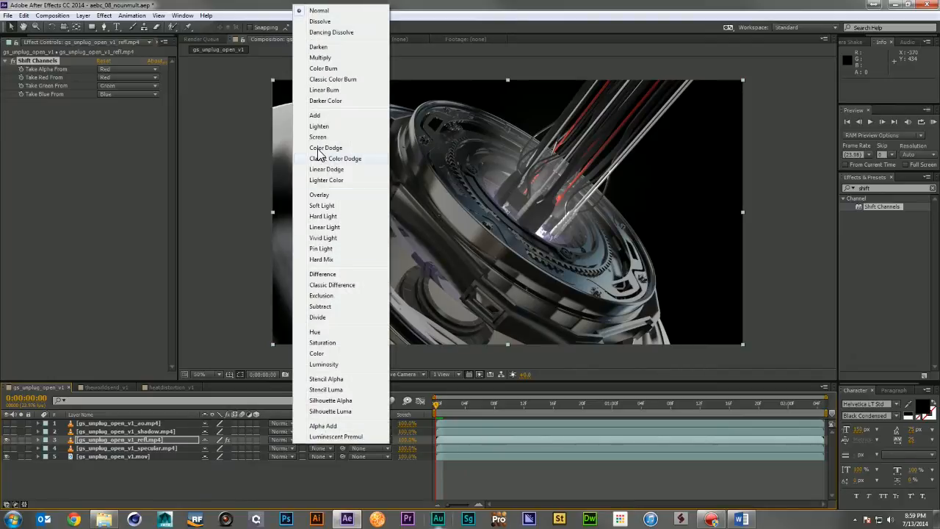
click(314, 116)
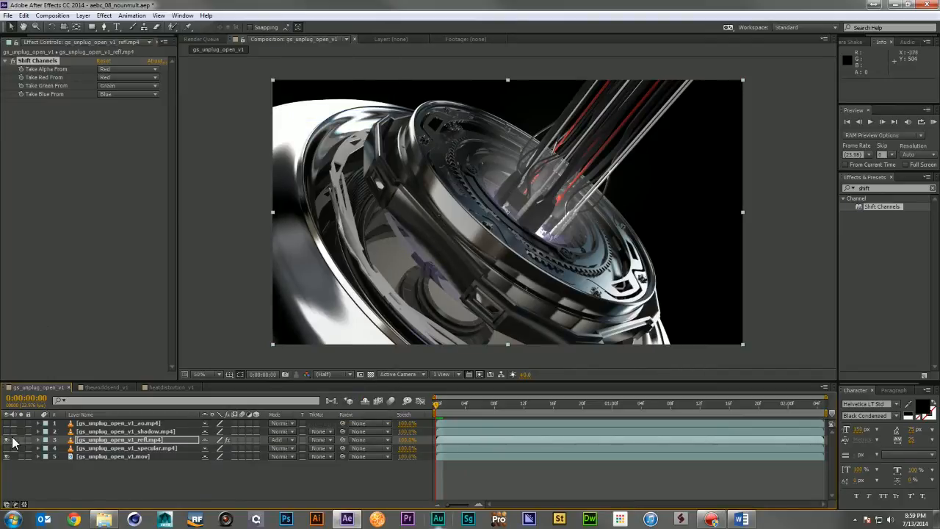
click(370, 375)
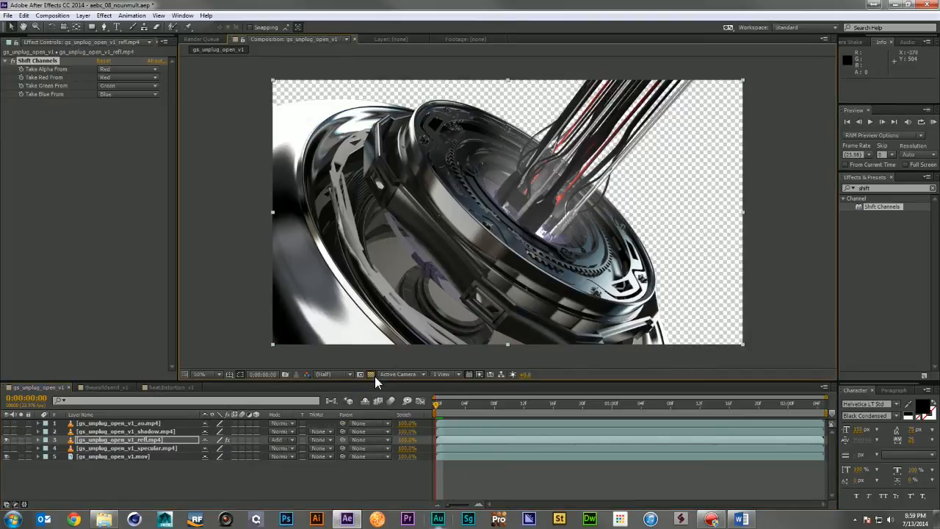
click(371, 375)
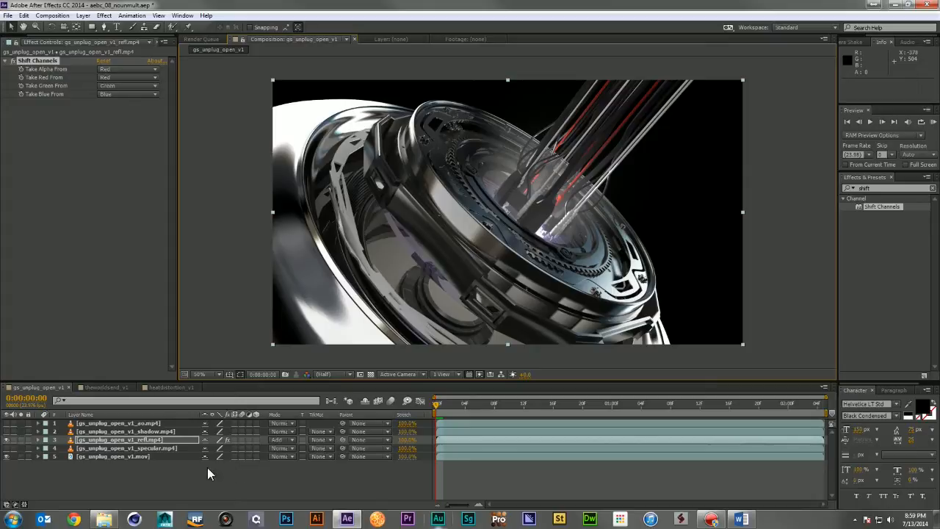
Copy the Shift Channels effect from the reflection layer onto the specular layer.
click(144, 448)
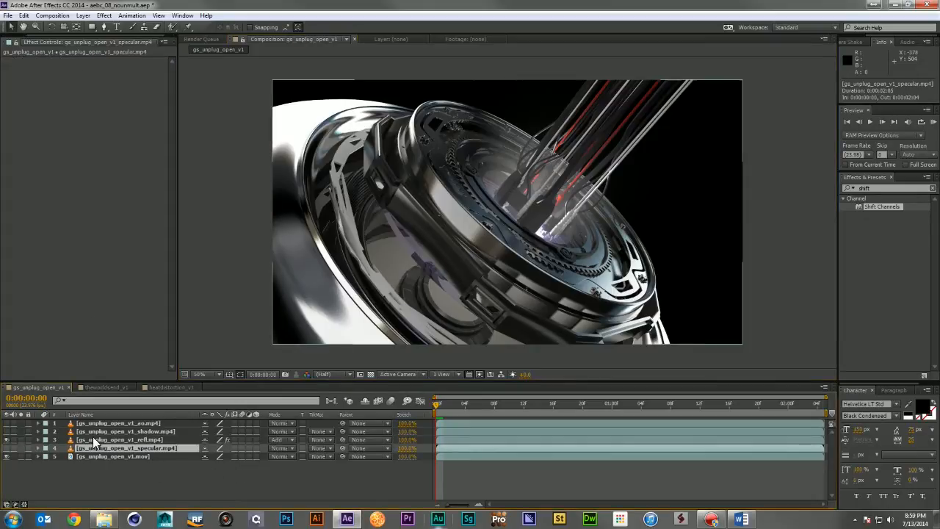
click(118, 439)
click(44, 61)
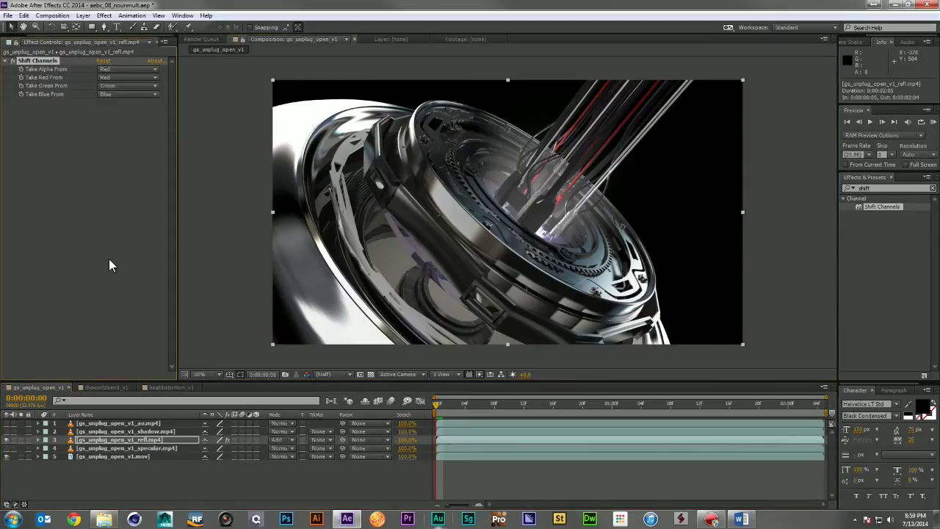
click(124, 447)
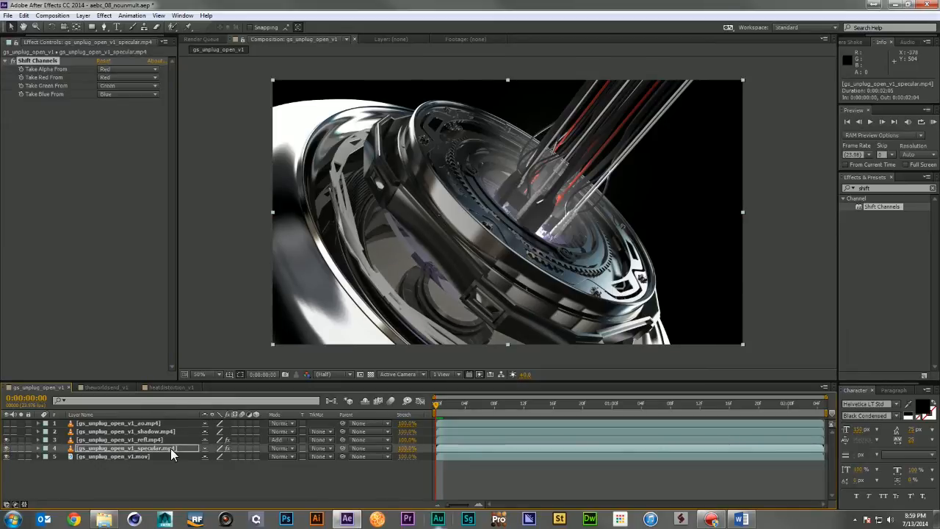
Solo the shadow layer and give it Shift Channels taking alpha from Red.
click(125, 431)
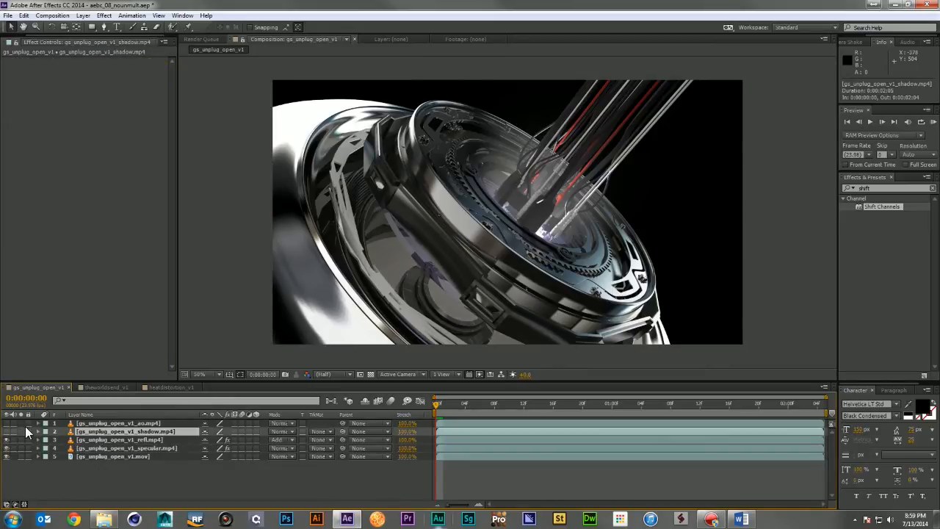
click(8, 431)
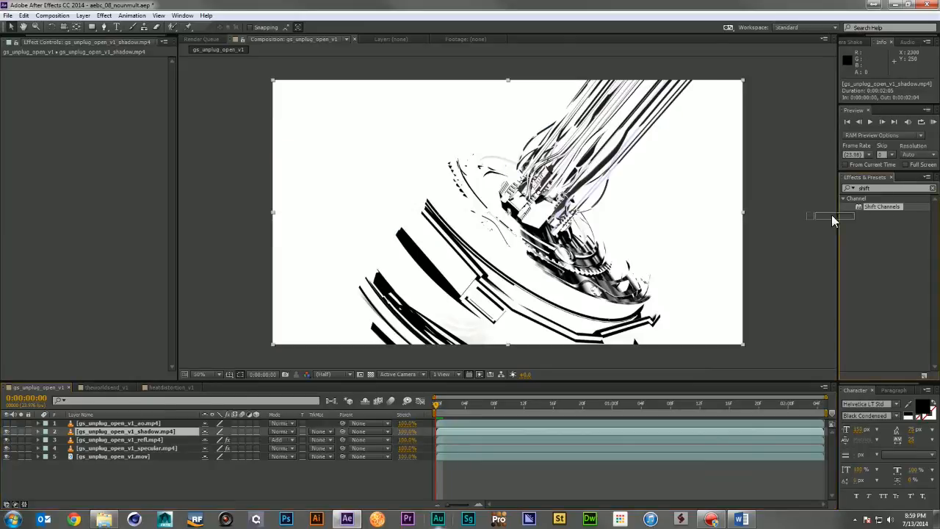
drag(881, 207, 44, 198)
click(129, 69)
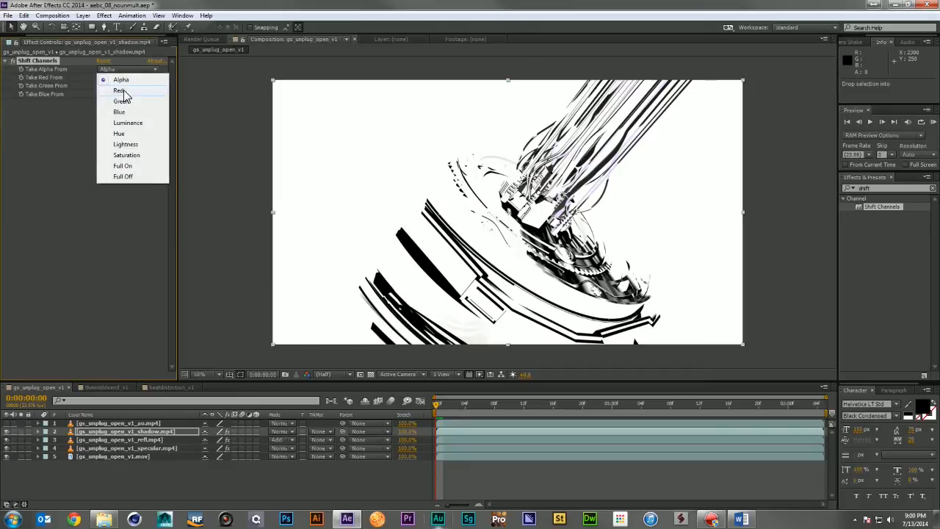
click(117, 85)
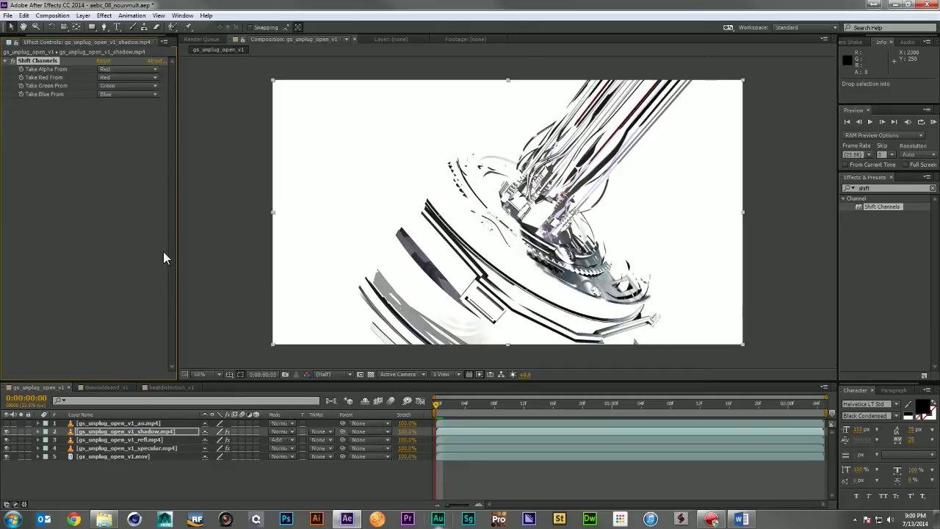
Compare the shadow pass against the full stack and view it over the transparency grid.
click(21, 431)
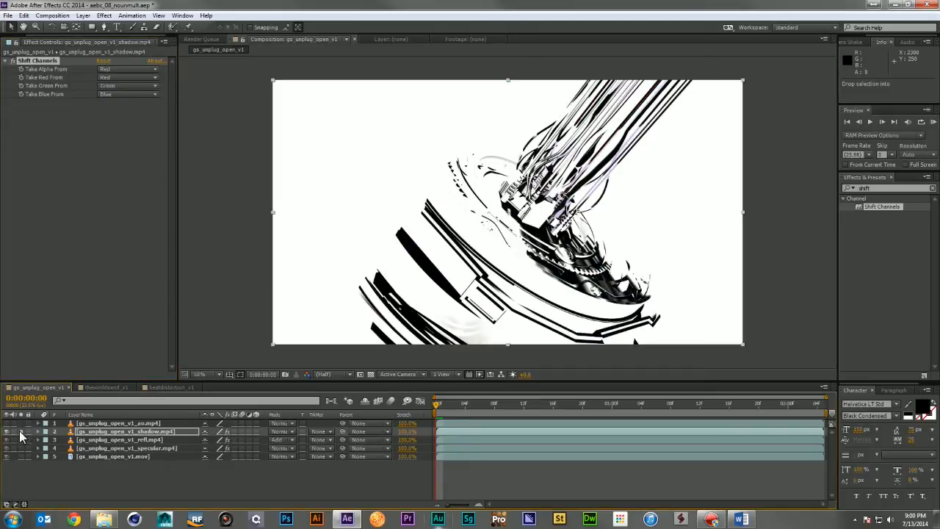
click(20, 431)
click(371, 375)
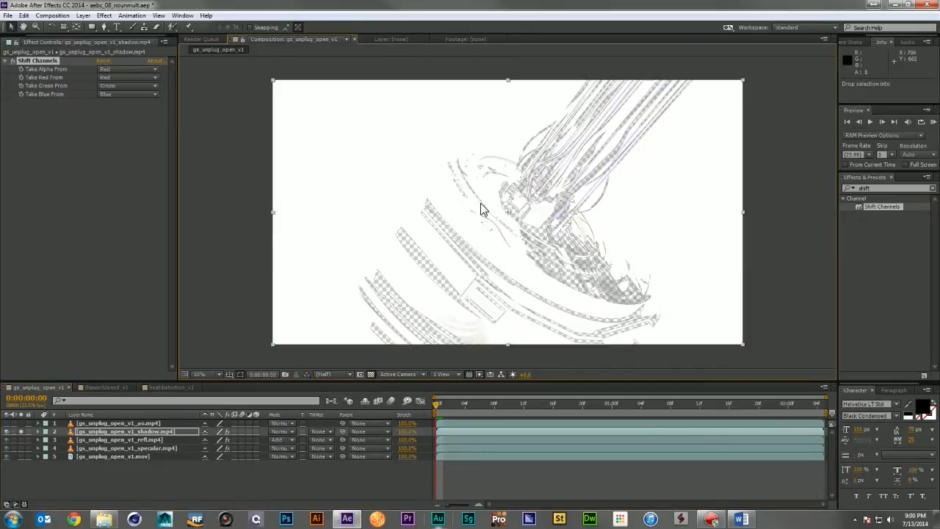
click(880, 190)
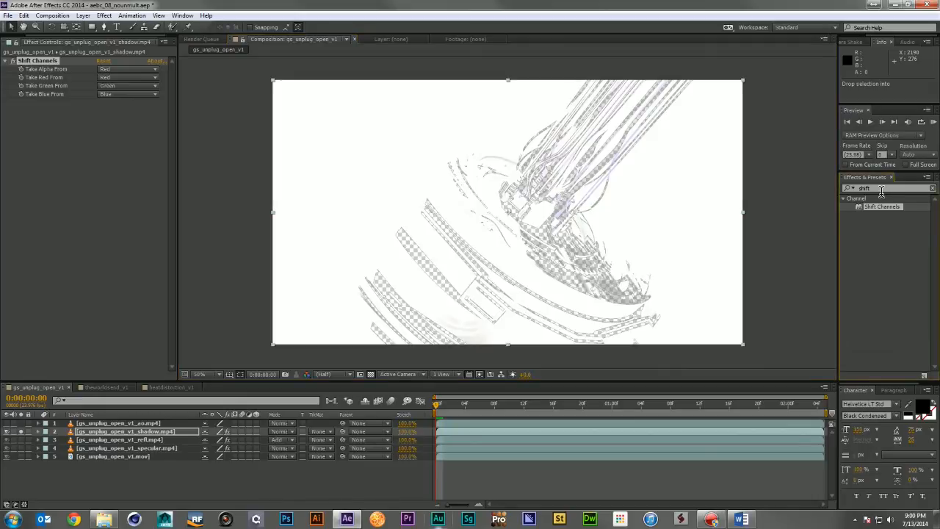
Add an Invert above and another below Shift Channels on the shadow layer, then select all three effects.
double_click(881, 189)
text(invert)
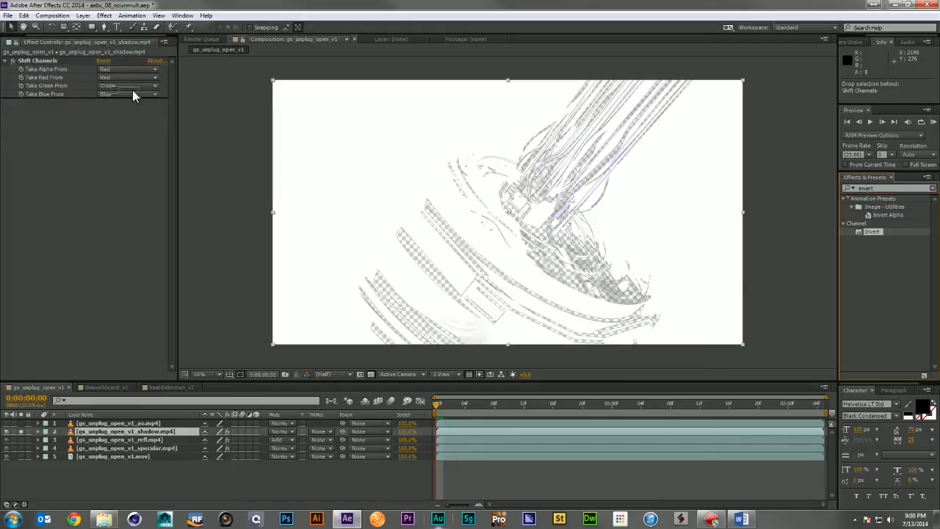
drag(877, 230, 106, 60)
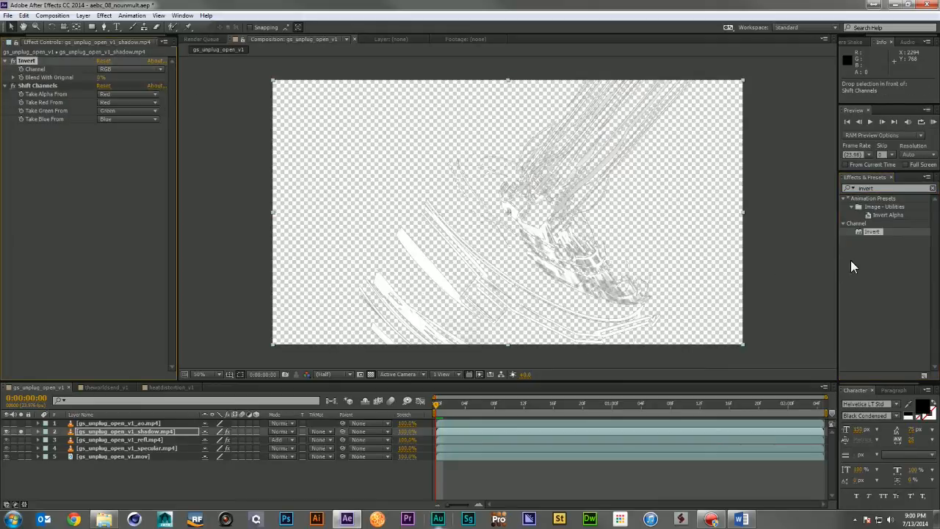
drag(865, 232, 117, 191)
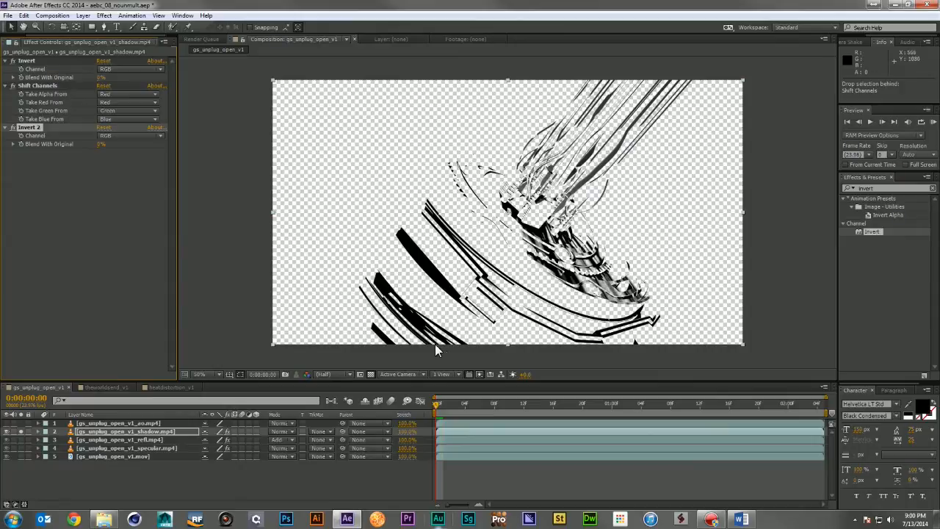
click(43, 192)
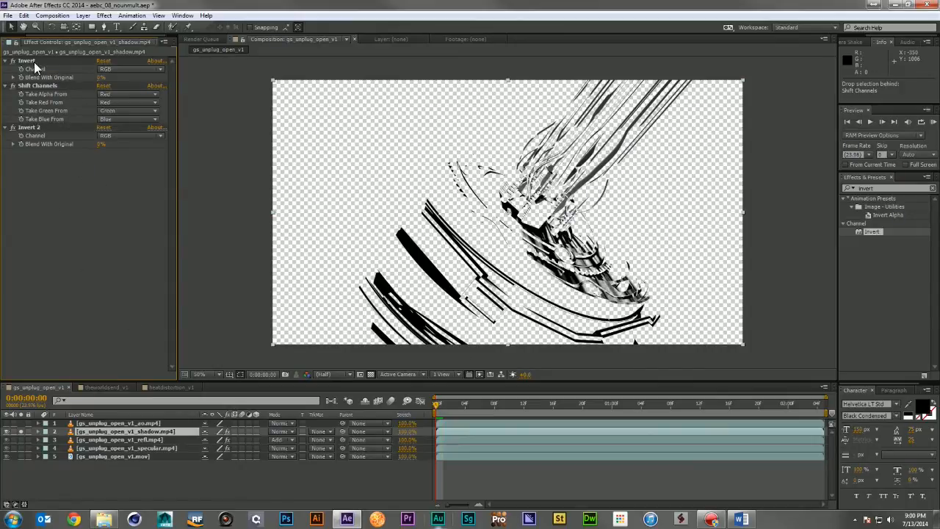
key(ctrl+a)
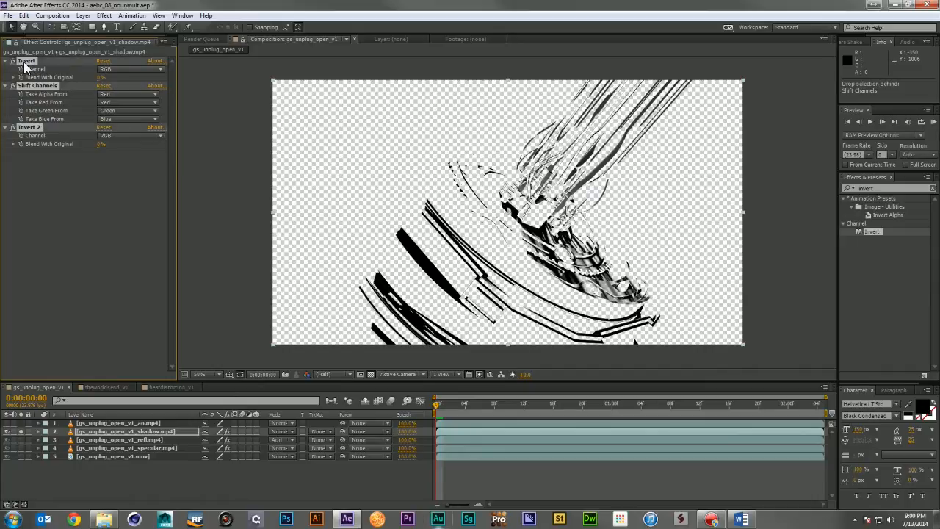
Save the three-effect stack as an animation preset named UnmultWorkaround.
mouse_move(25, 66)
mouse_down()
mouse_move(871, 293)
mouse_move(873, 307)
mouse_up()
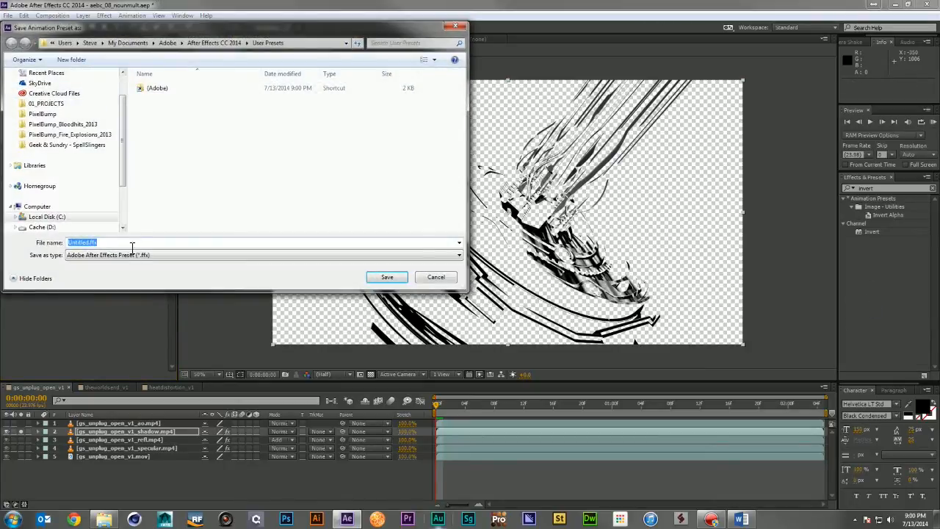
drag(90, 243, 51, 244)
text(Unmult)
text(Workaround)
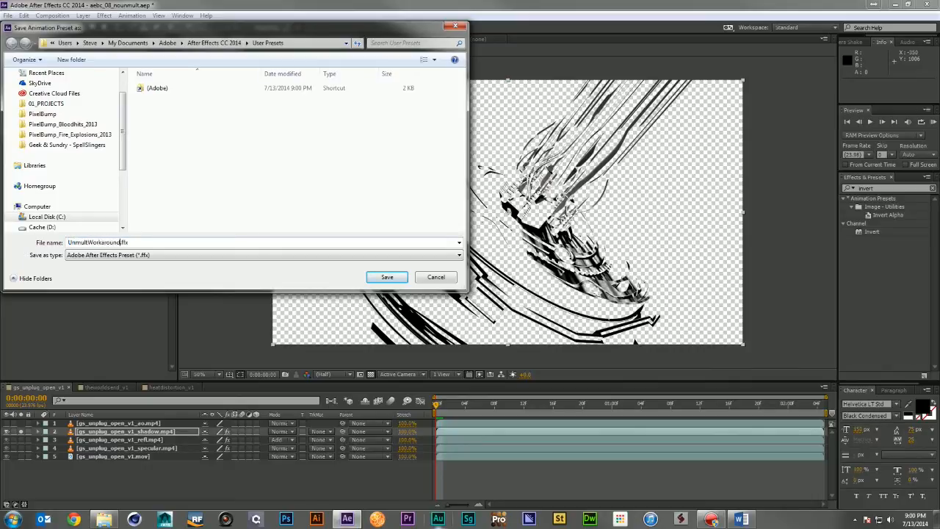
key(Return)
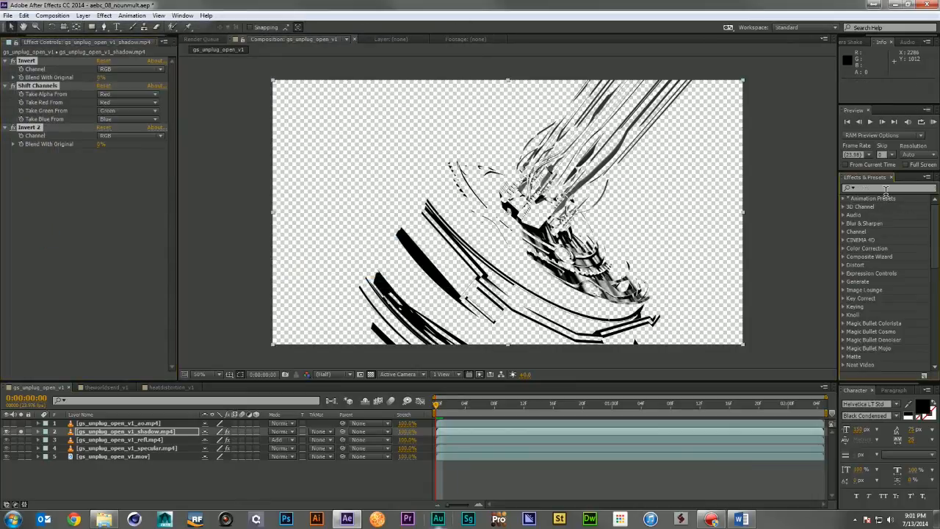
Apply the UnmultWorkaround preset to the soloed ao layer.
click(885, 190)
text(work)
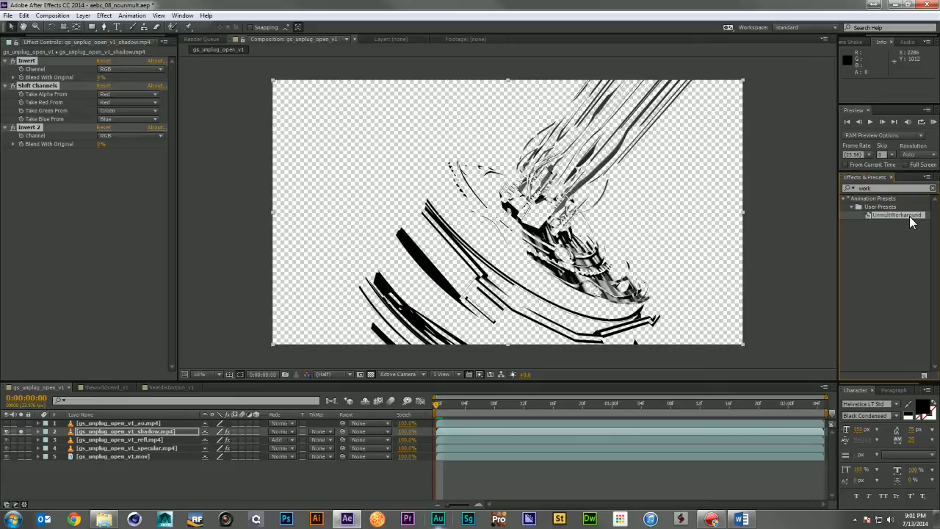
click(87, 424)
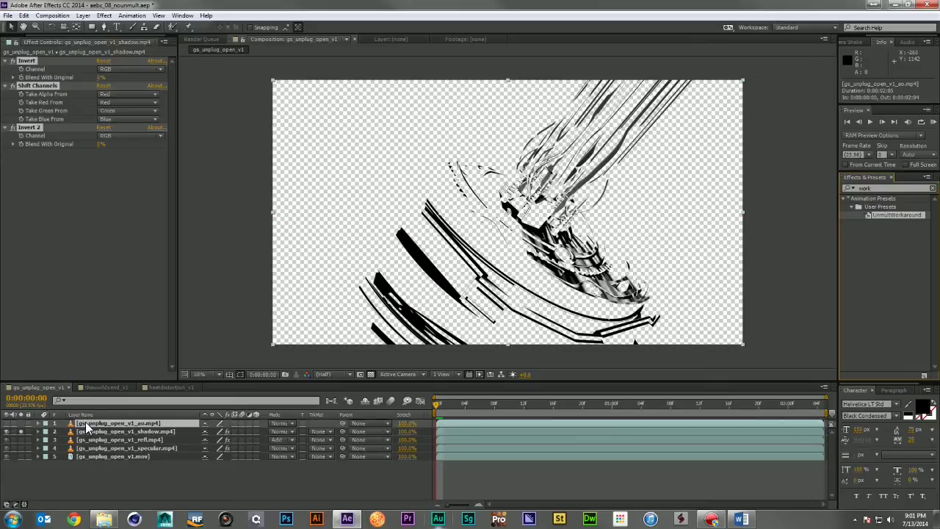
click(23, 436)
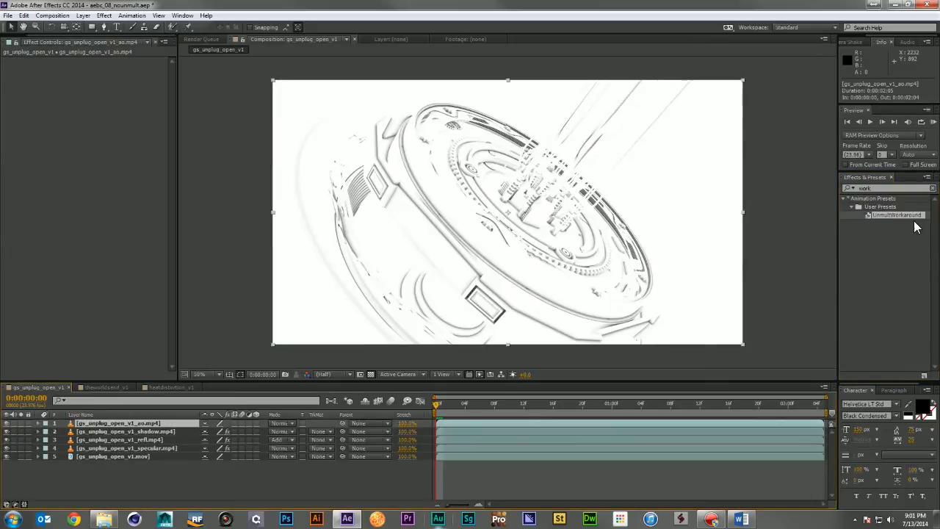
drag(169, 405, 147, 424)
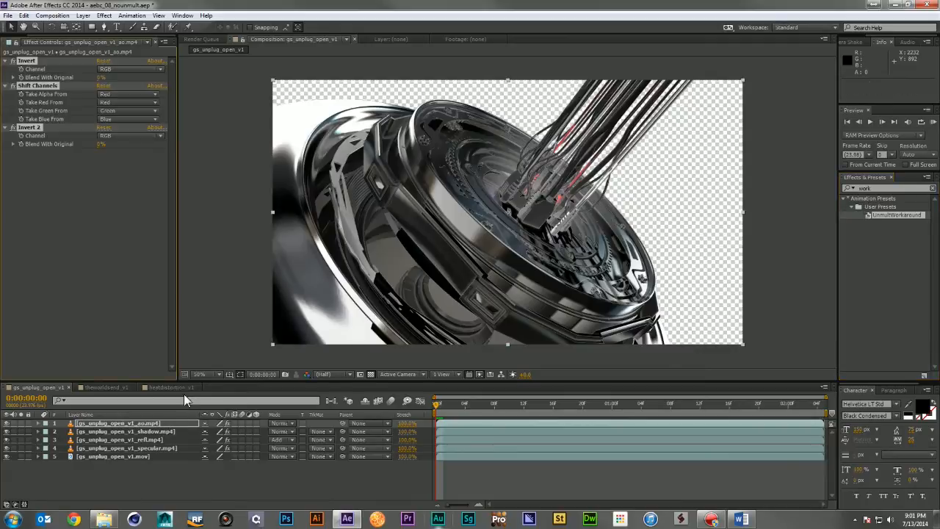
Set the ao and shadow layers to Multiply blending and switch to the theworldsend_v1 composition.
click(283, 424)
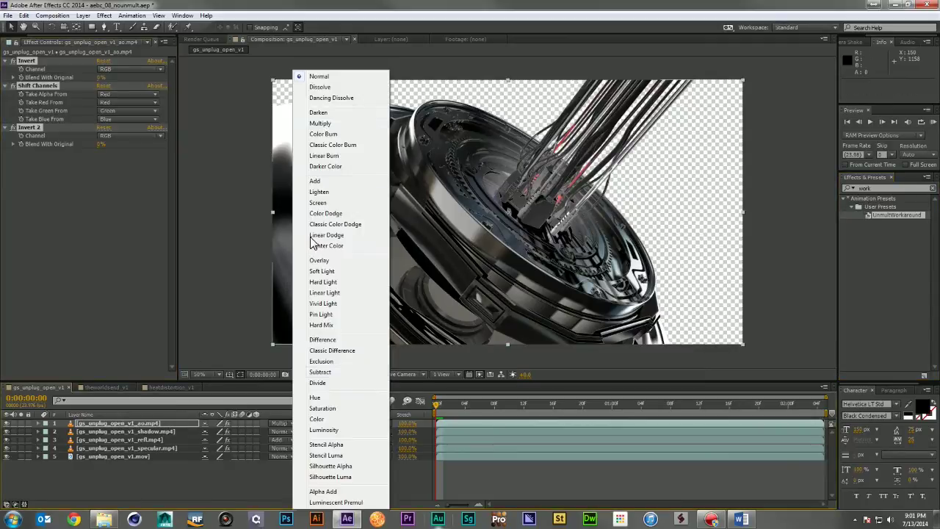
click(323, 123)
click(125, 432)
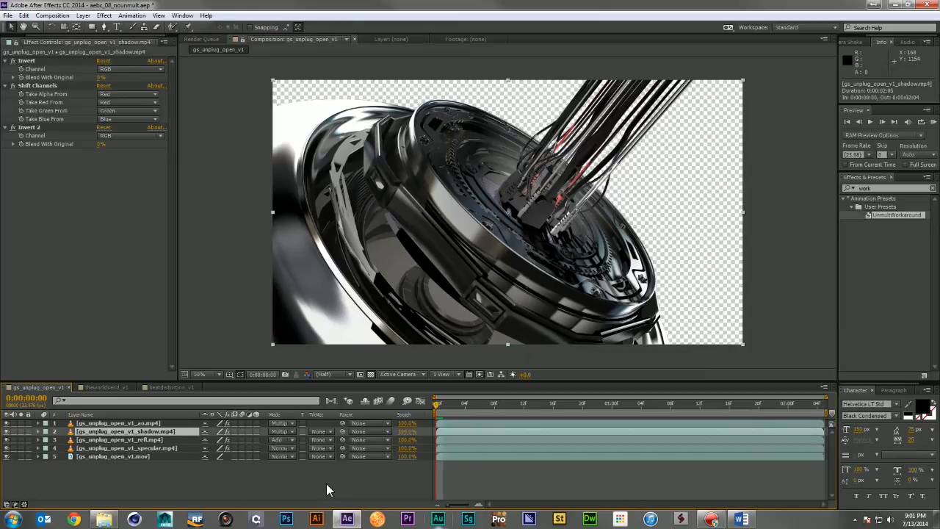
click(326, 484)
click(107, 387)
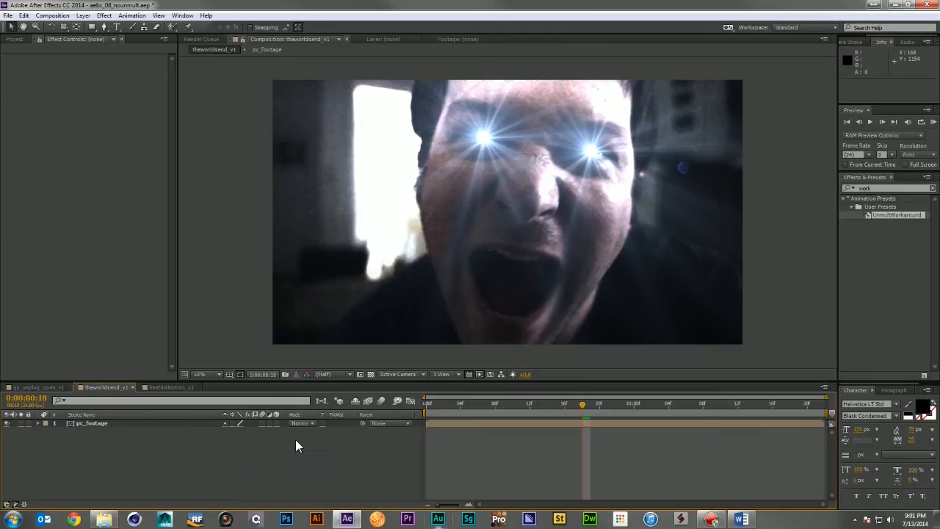
Duplicate the pc_footage layer and pick the Pen tool for masking.
click(932, 188)
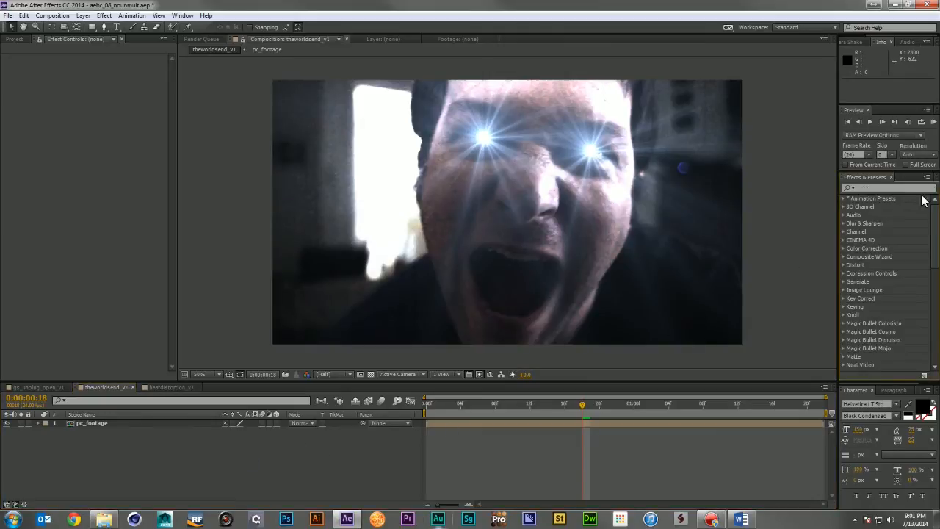
click(78, 424)
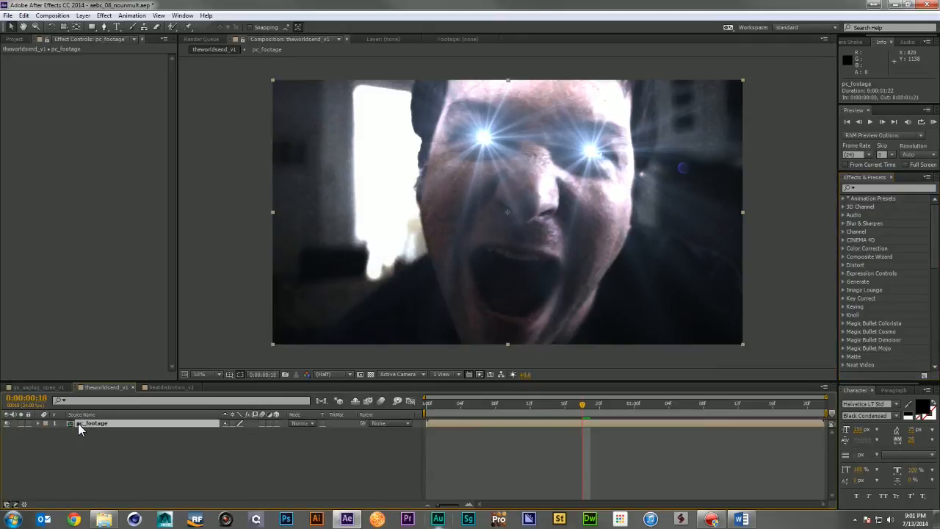
key(ctrl+d)
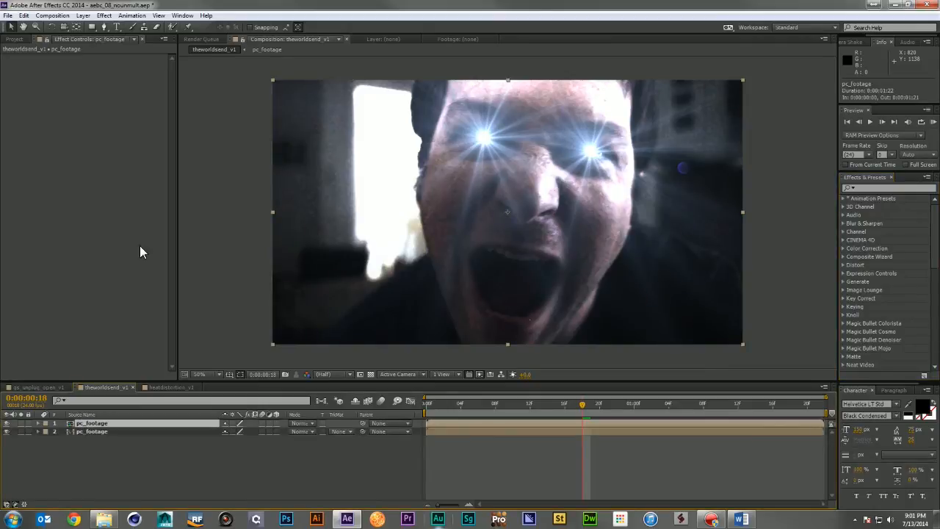
click(105, 27)
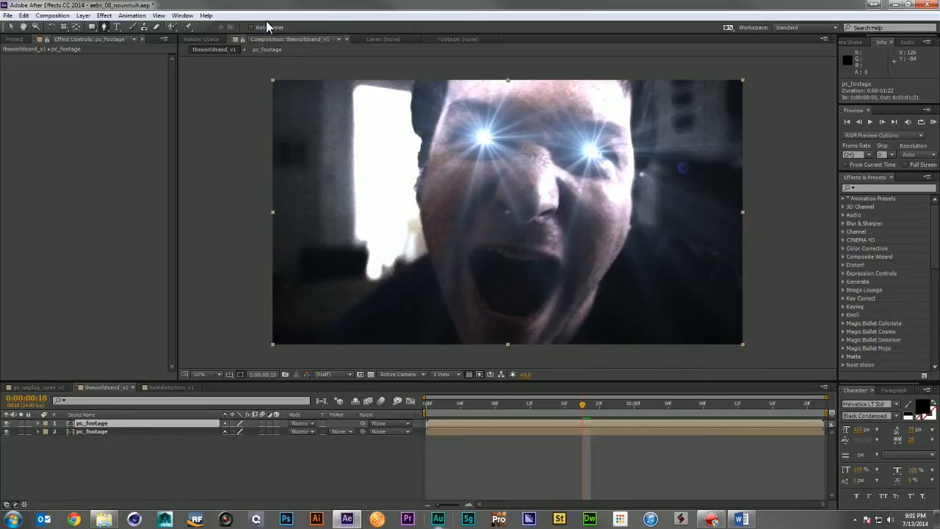
Draw a closed mask tracing the open mouth on the top pc_footage copy.
click(524, 252)
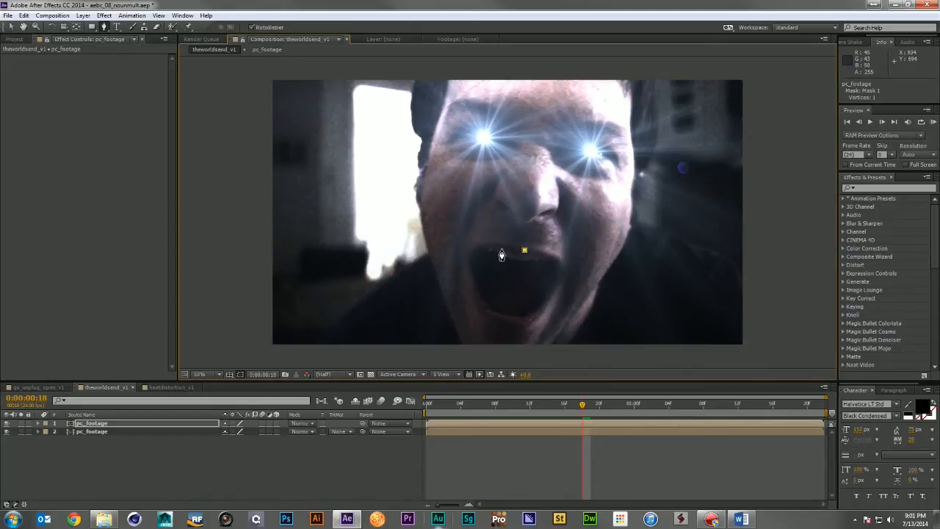
click(499, 246)
click(471, 261)
click(470, 278)
click(476, 297)
click(486, 312)
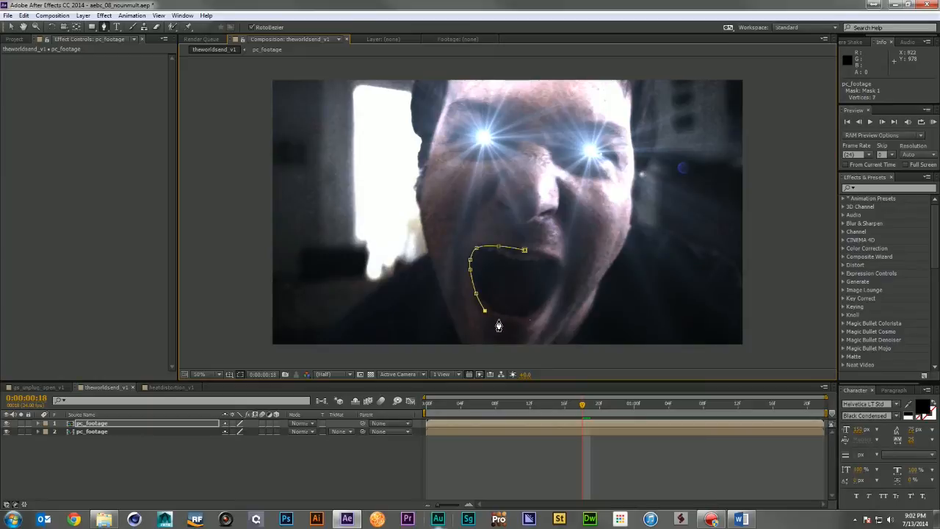
click(498, 321)
click(537, 316)
click(553, 295)
click(556, 279)
click(557, 261)
click(548, 255)
click(498, 248)
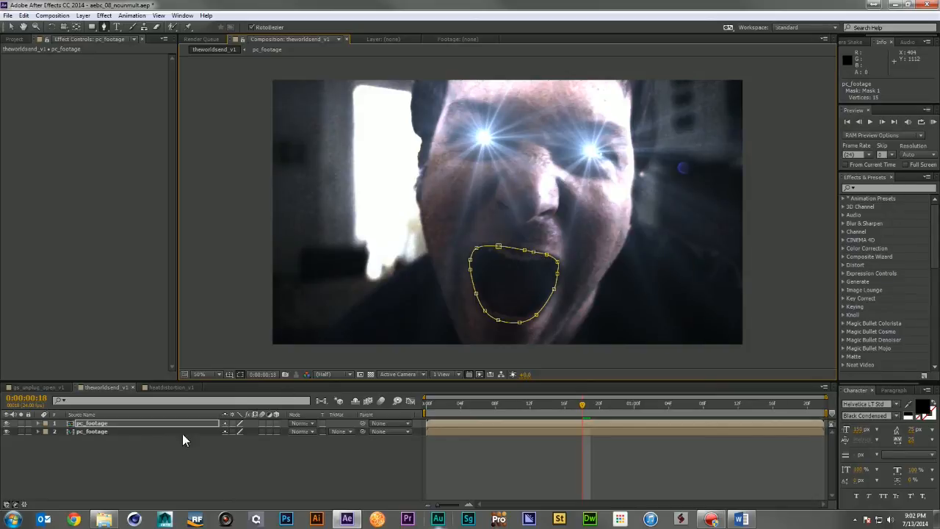
click(150, 424)
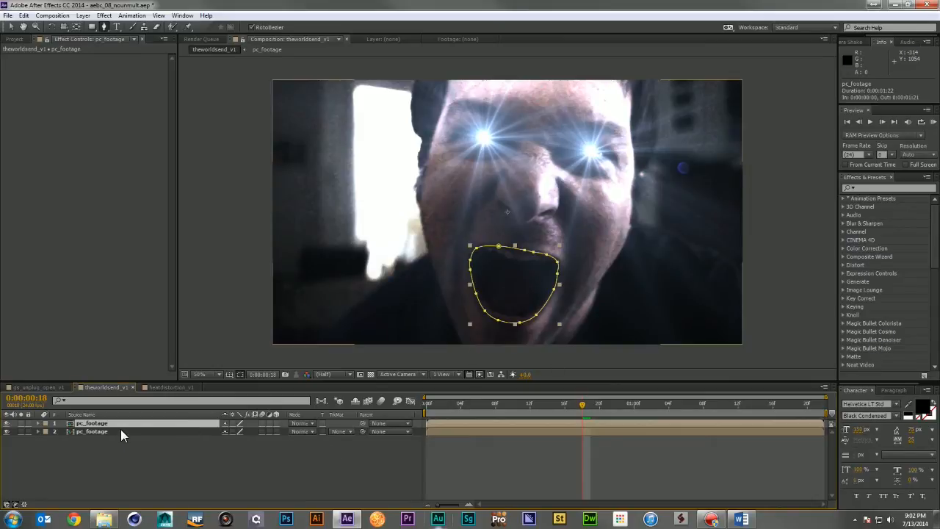
Pre-compose the masked layer as pc_mouth, moving all attributes into the new composition.
key(ctrl+shift+c)
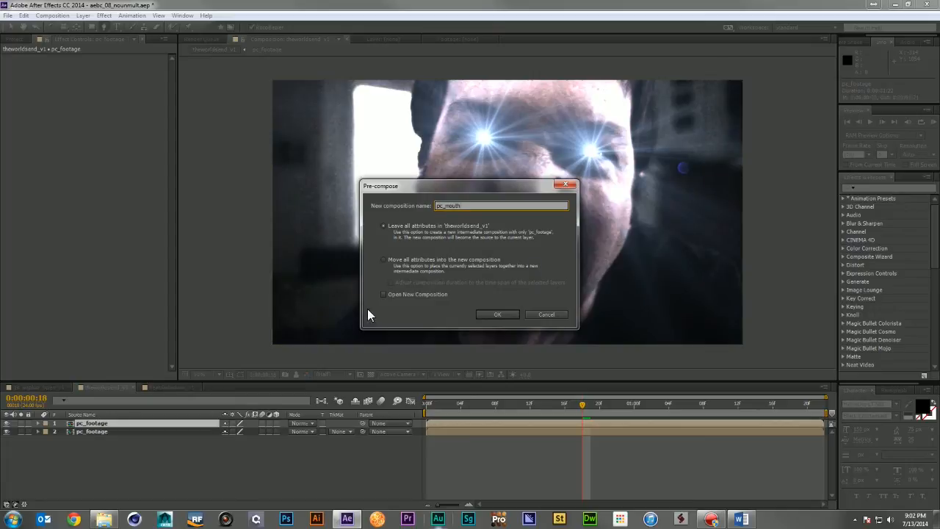
click(385, 260)
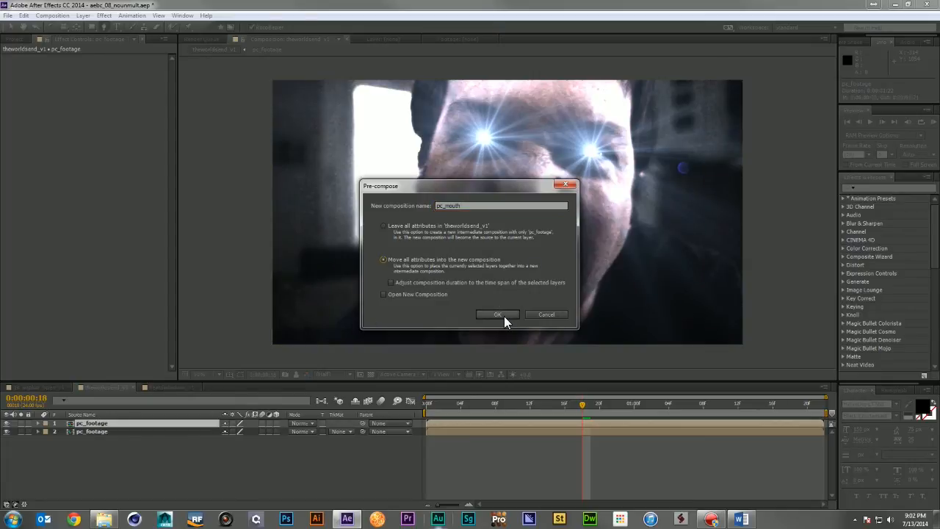
click(502, 315)
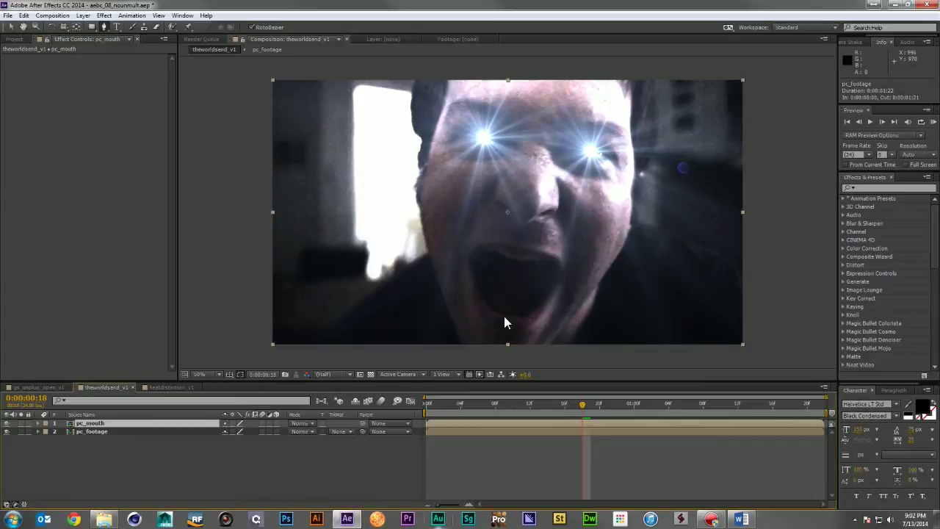
click(22, 423)
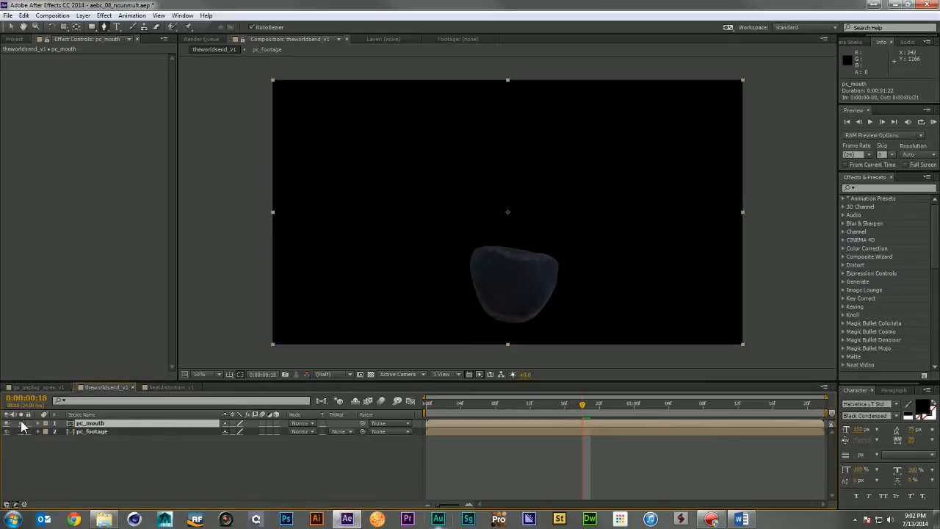
Apply a Zoom-type Radial Blur of 284 to pc_mouth, centred on the open mouth.
click(909, 187)
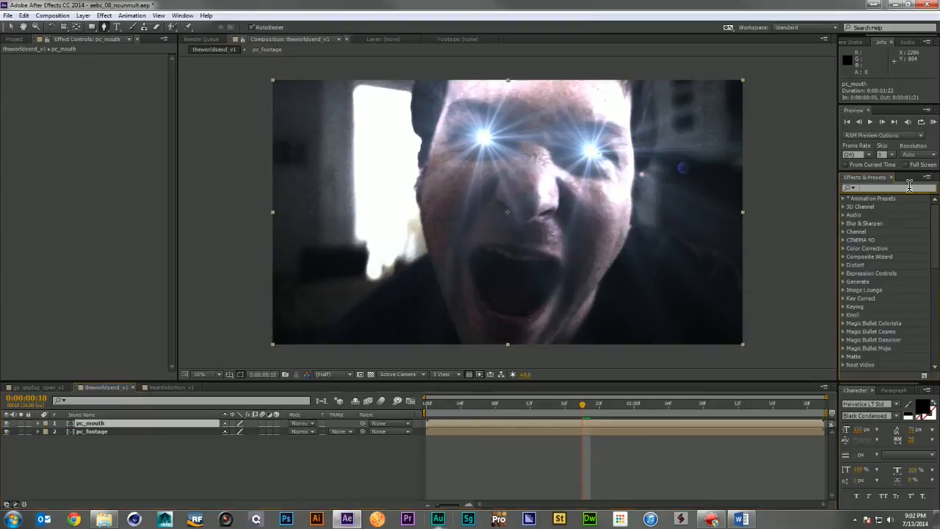
text(radial)
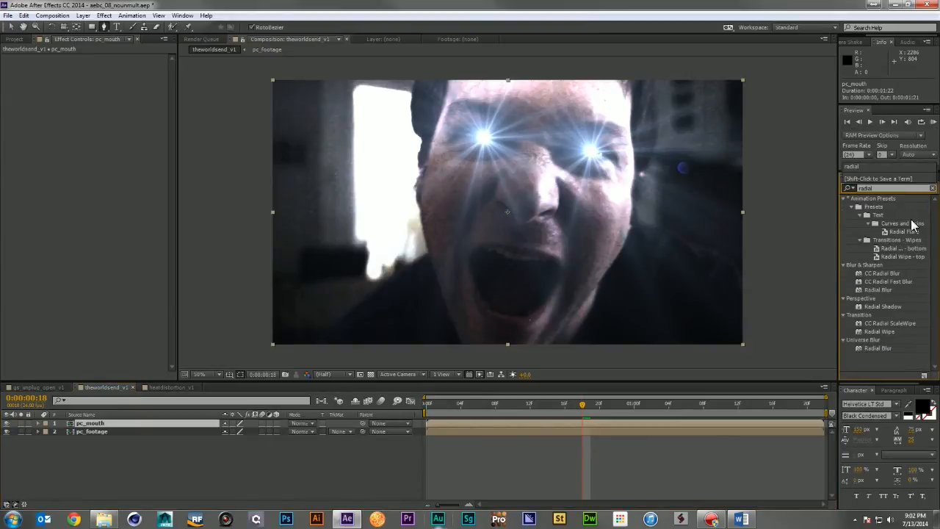
drag(878, 289, 145, 424)
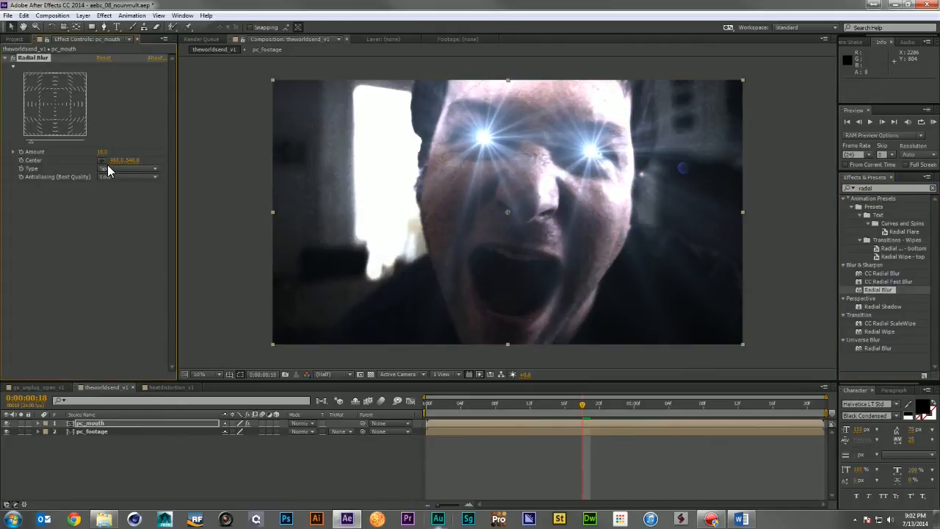
click(129, 168)
click(118, 182)
drag(102, 152, 158, 154)
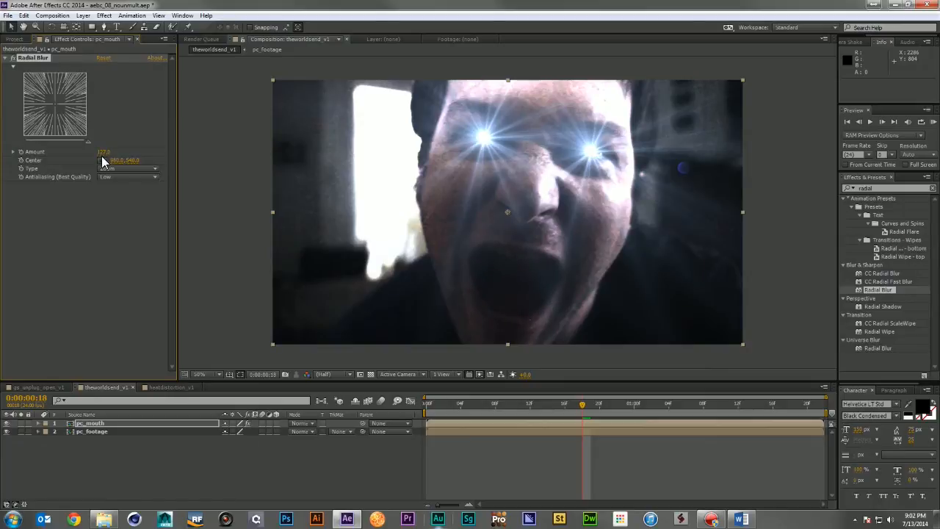
click(102, 160)
click(514, 279)
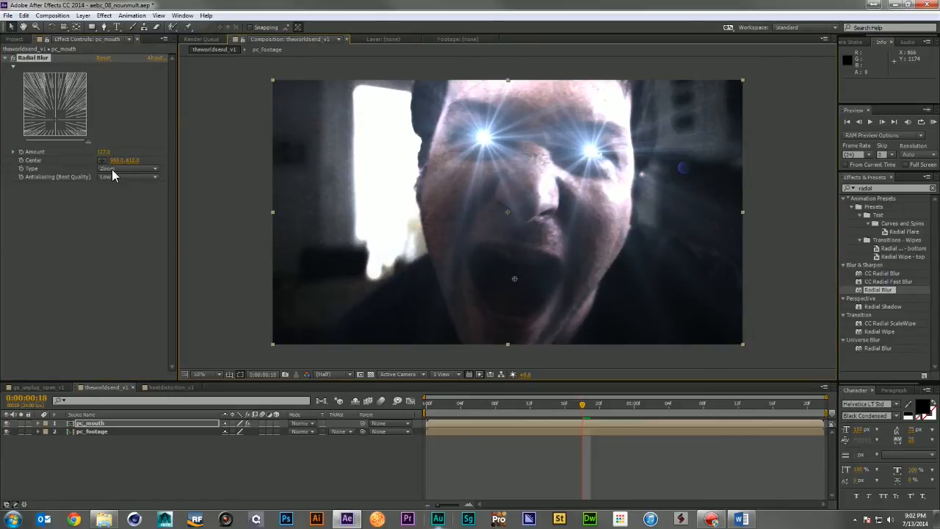
drag(105, 152, 170, 157)
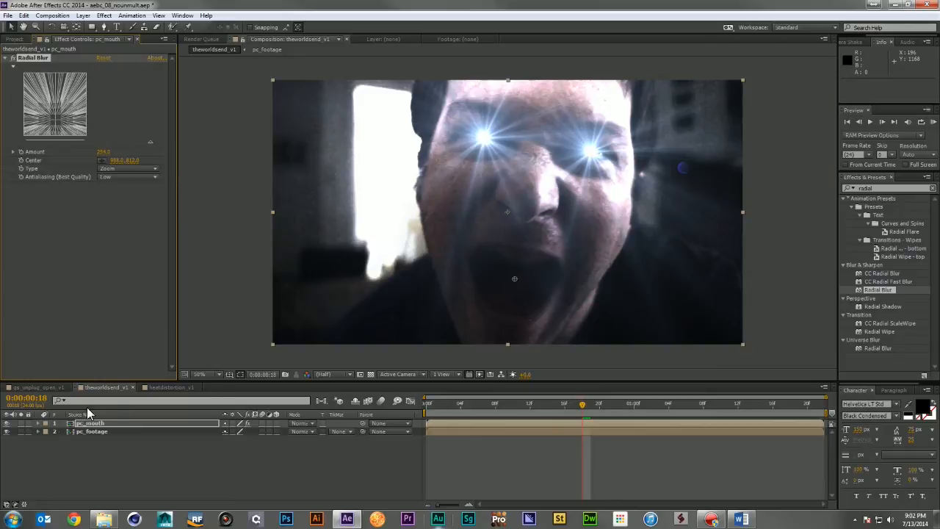
click(27, 423)
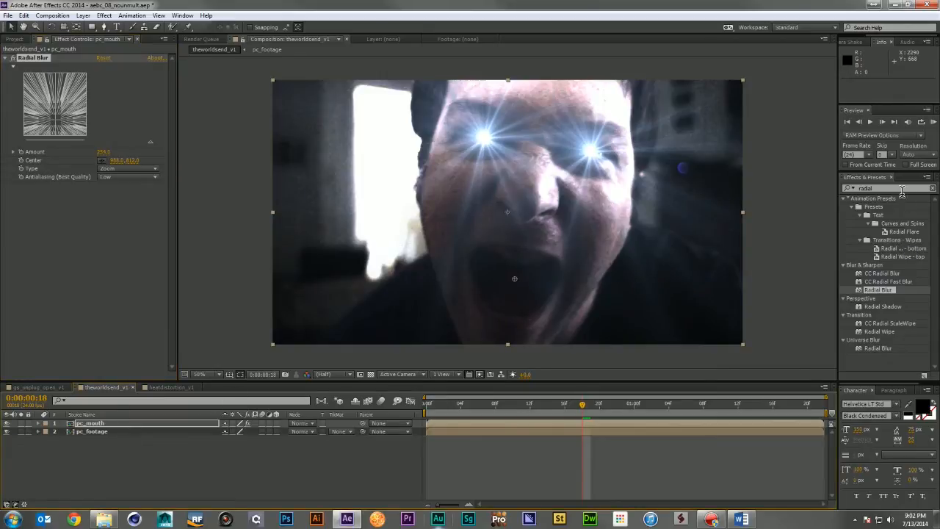
double_click(881, 188)
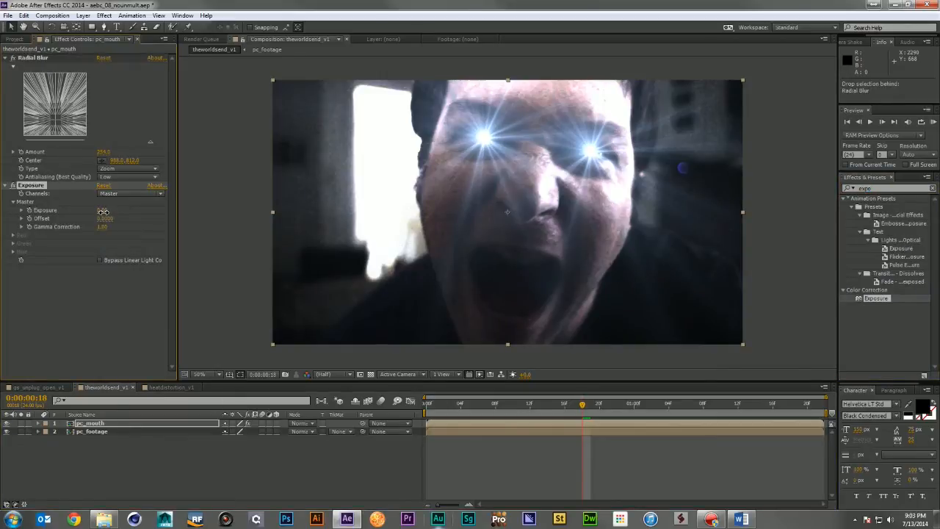
Brighten pc_mouth with Exposure gamma and add a Fast Blur with Repeat Edge Pixels.
mouse_move(114, 212)
mouse_down()
mouse_move(160, 235)
mouse_move(458, 245)
mouse_up()
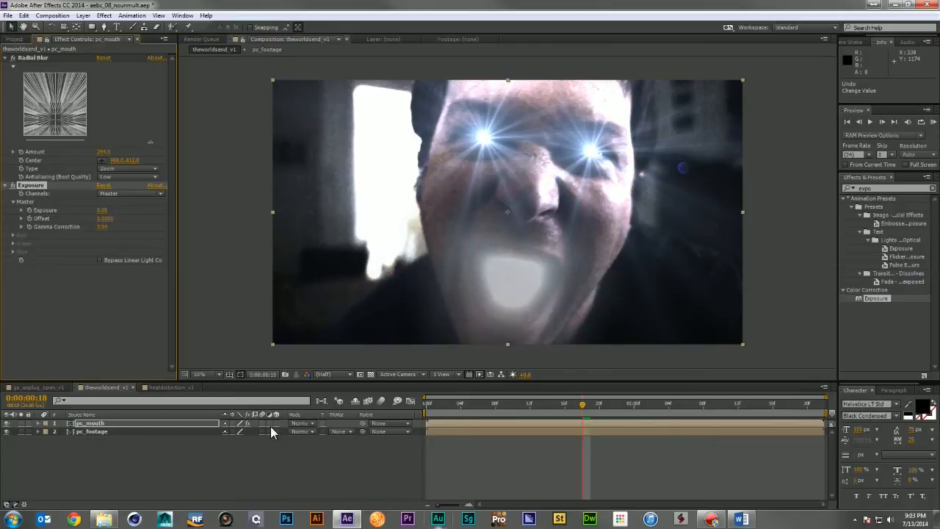
click(892, 188)
text(fast)
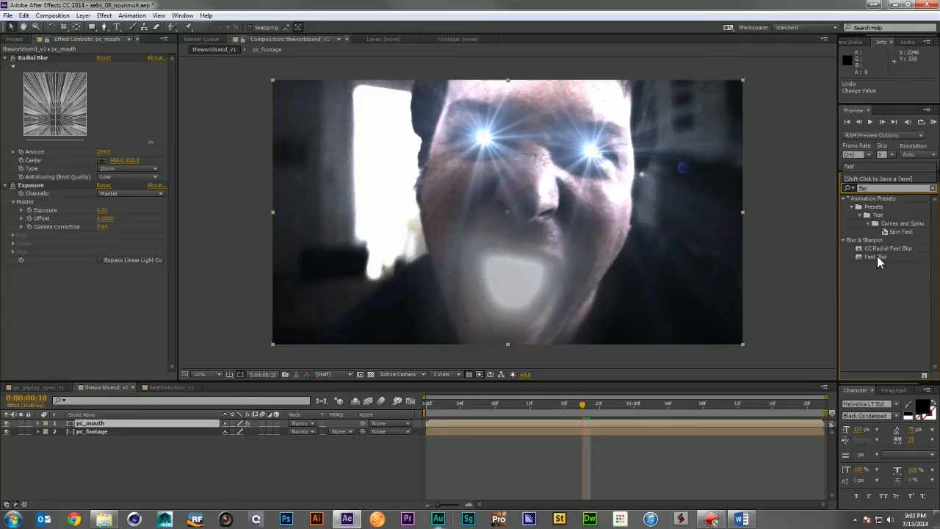
drag(877, 256, 78, 323)
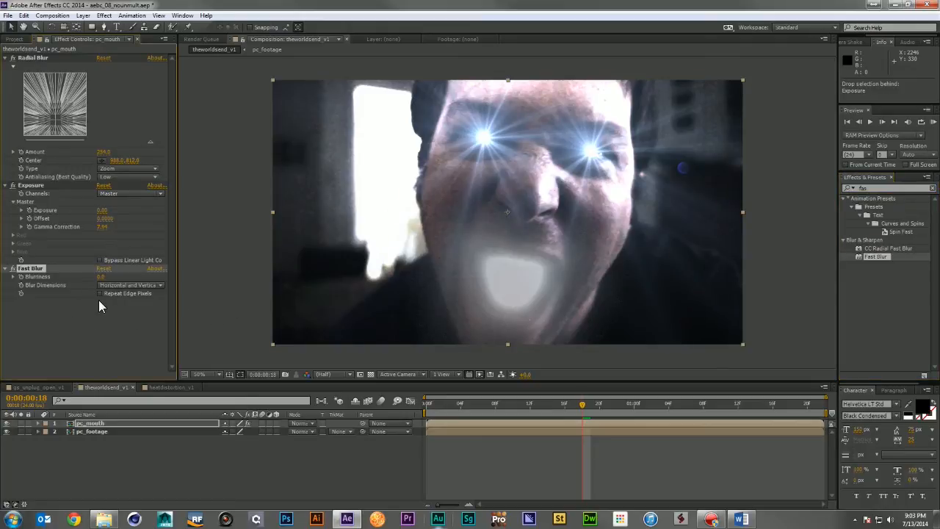
click(99, 292)
click(88, 424)
Duplicate pc_mouth and set the top copy to Add blending.
key(ctrl+d)
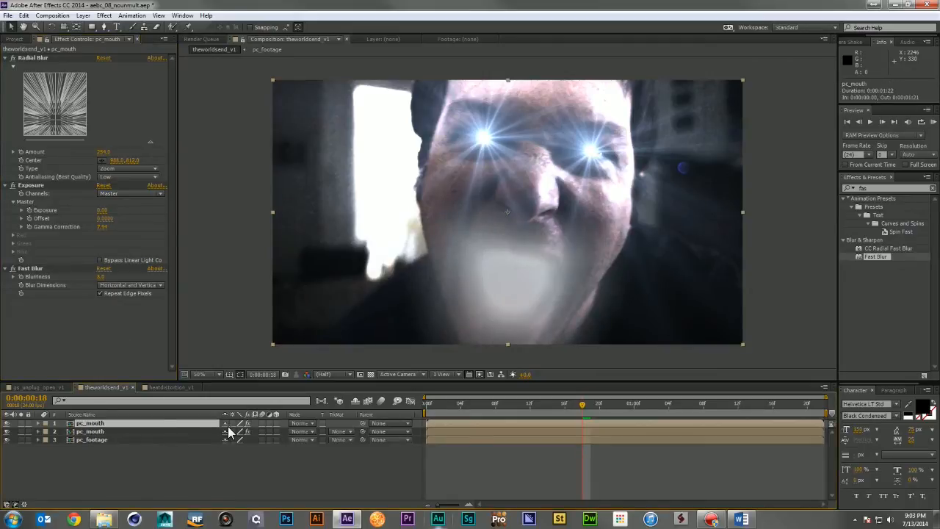
click(299, 423)
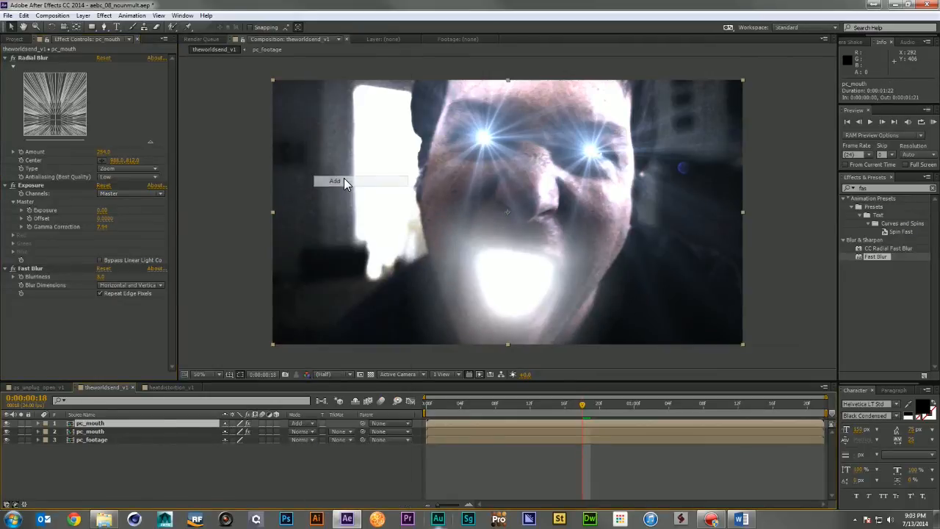
click(335, 180)
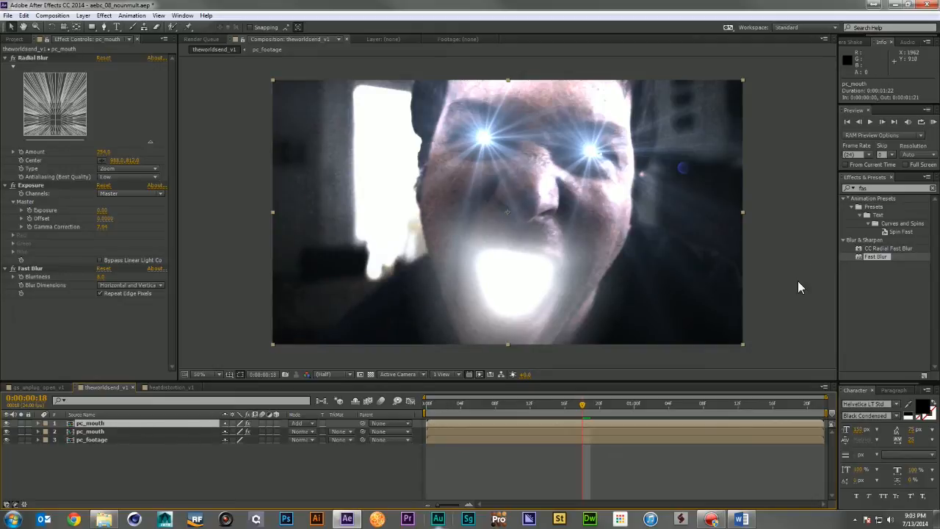
Apply Tint to the top mouth layer with Map White To set to a light blue.
click(881, 188)
text(tint)
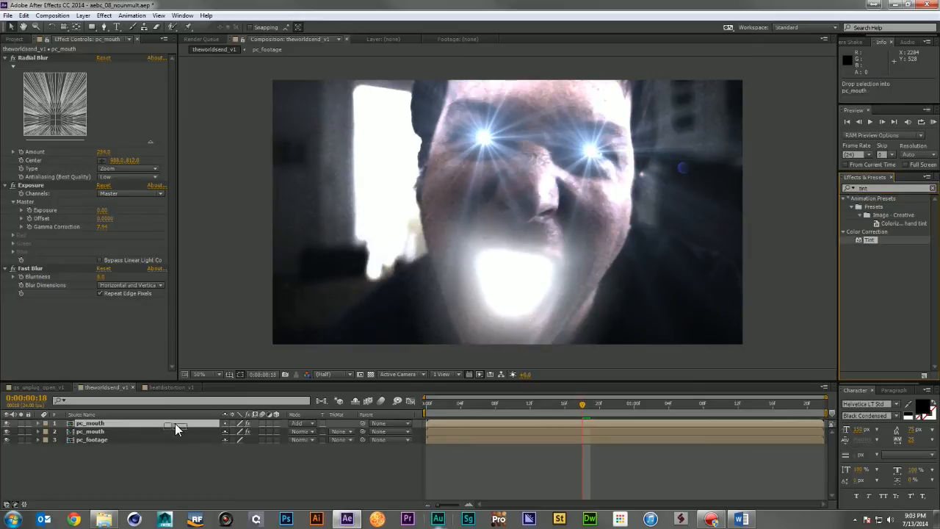
drag(867, 240, 163, 423)
click(102, 318)
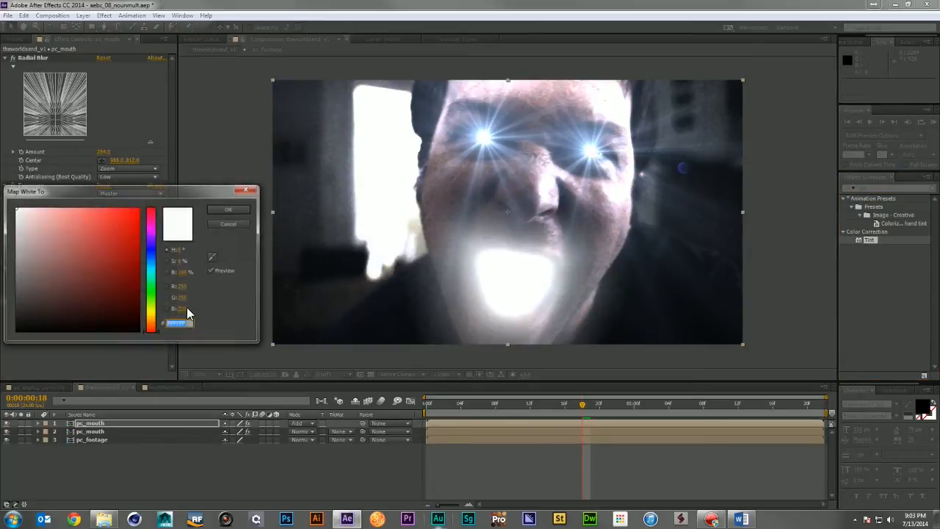
click(152, 257)
drag(55, 224, 69, 213)
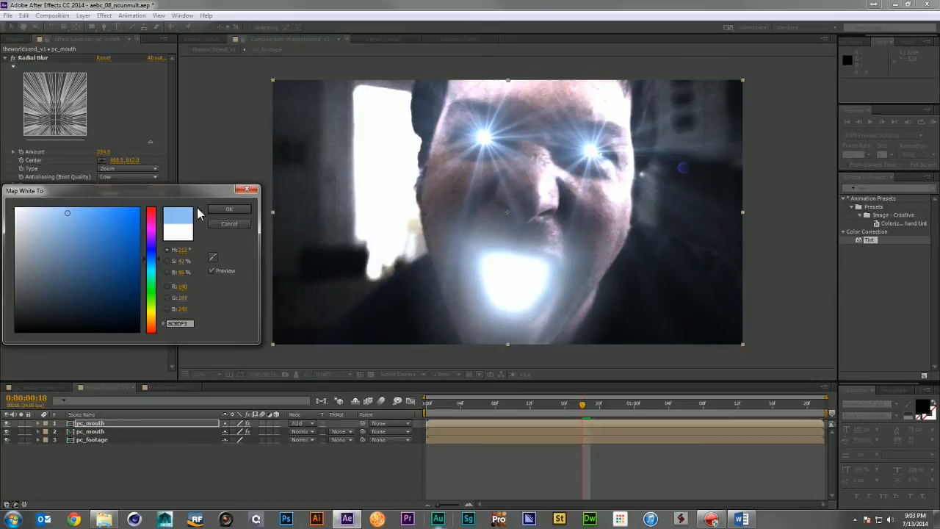
click(229, 209)
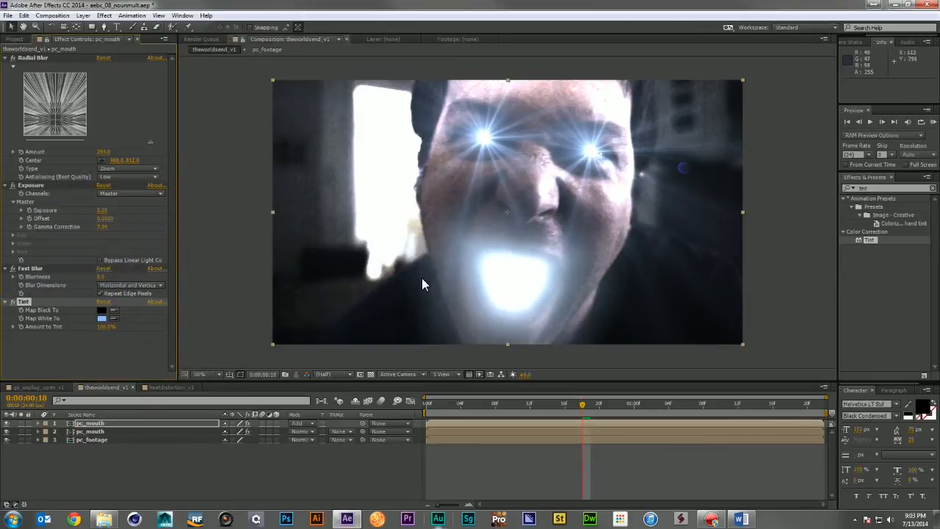
click(89, 431)
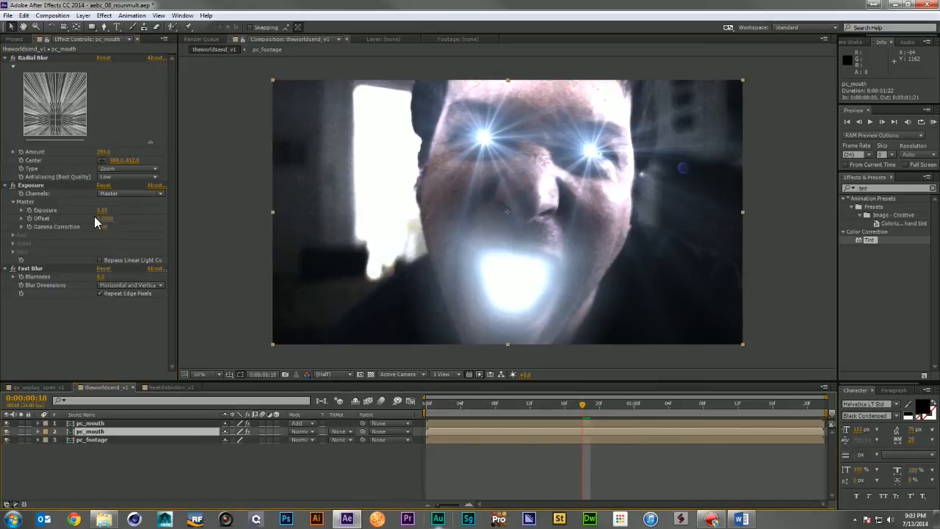
Retune the second pc_mouth layer: Radial Blur Amount about 240 and higher Fast Blur Blurriness for a softer glow.
mouse_move(104, 151)
mouse_down()
mouse_move(167, 152)
mouse_move(77, 164)
mouse_up()
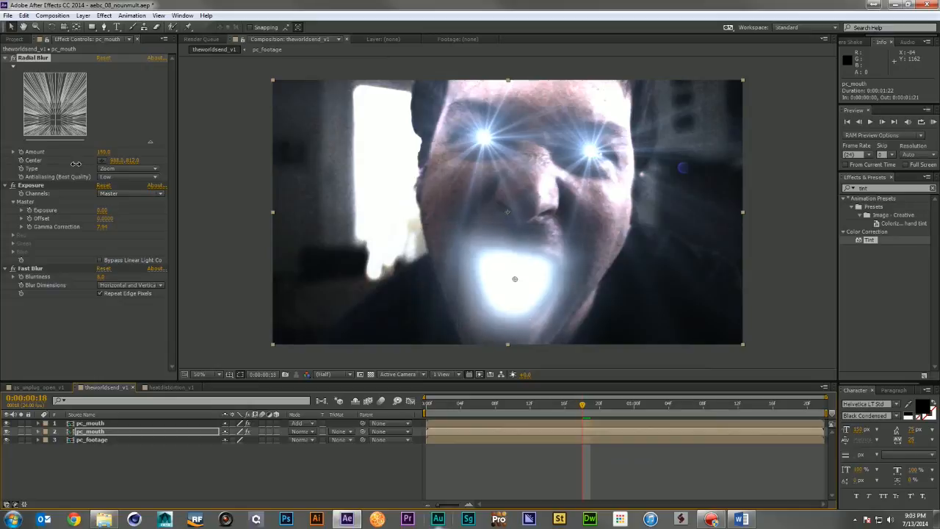
drag(93, 167, 132, 171)
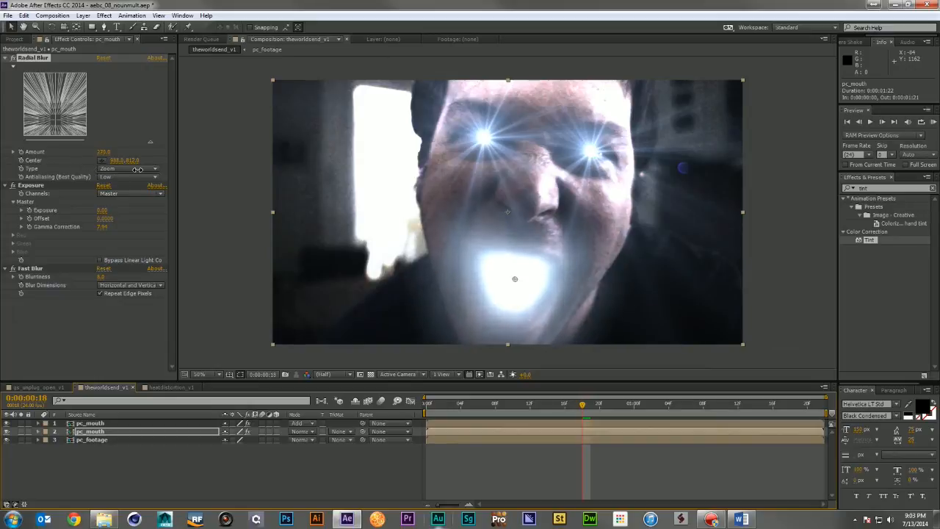
click(103, 227)
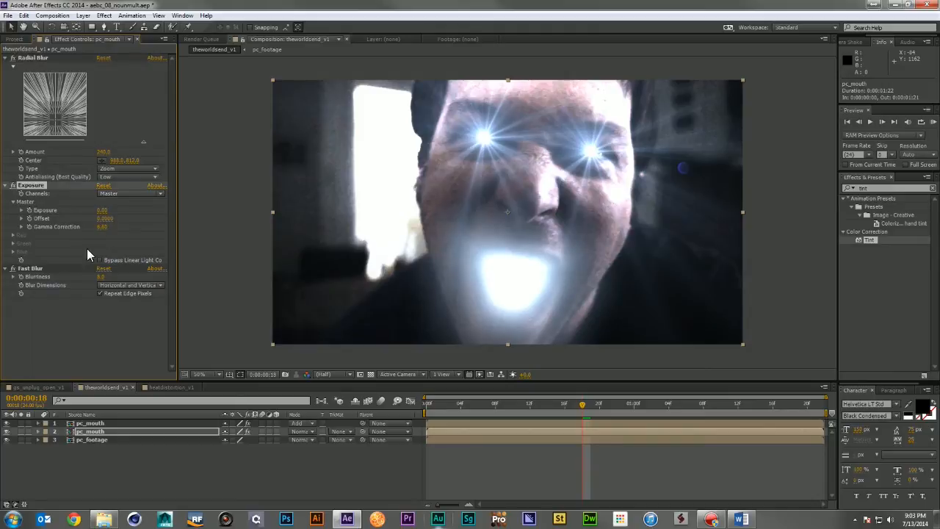
drag(103, 277, 138, 279)
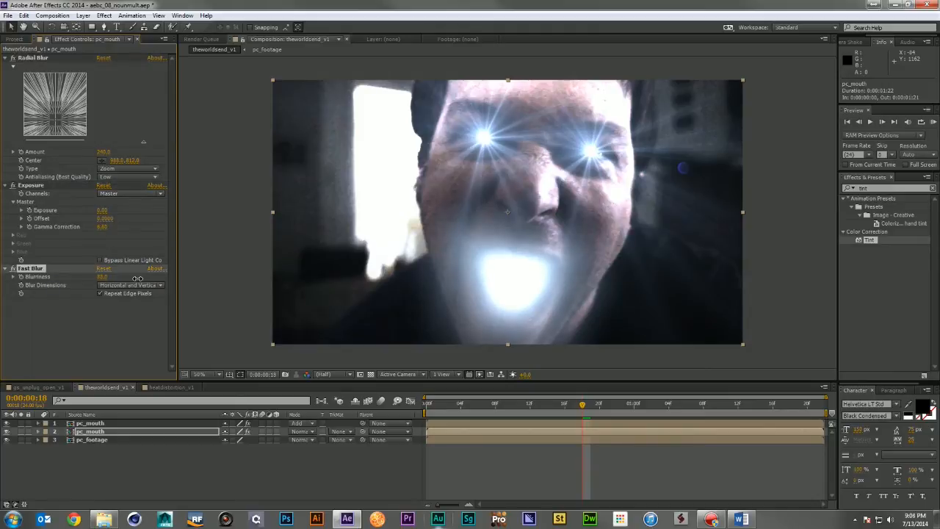
click(207, 468)
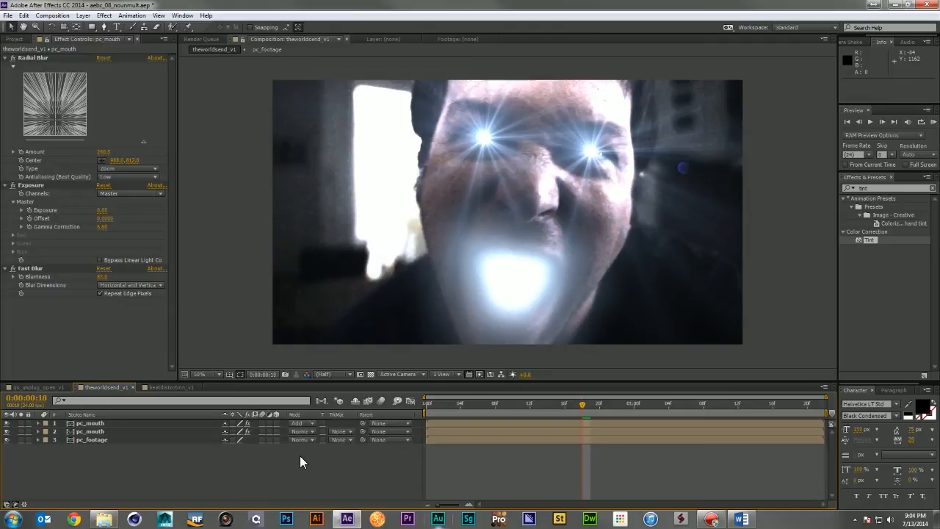
In heatdistortion_v1, create a white solid named red_particle above the GRID layer.
click(161, 387)
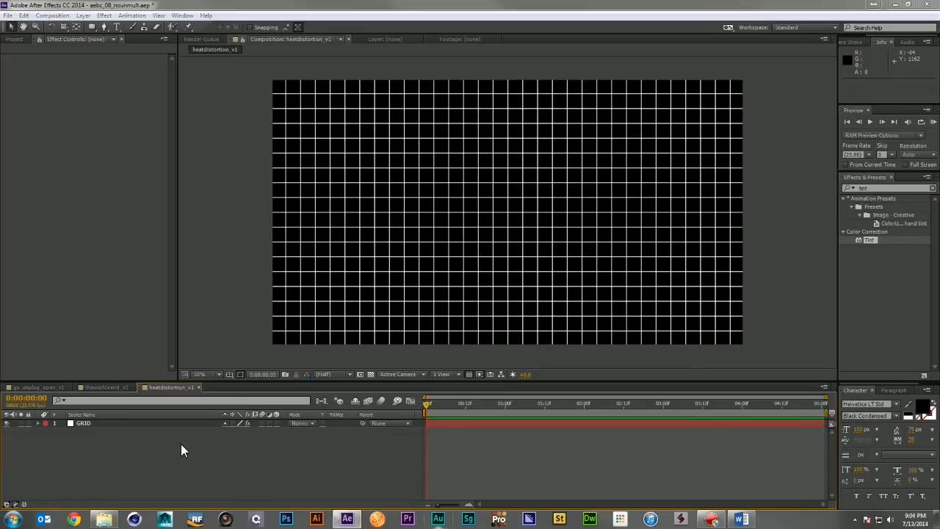
key(ctrl+y)
click(461, 318)
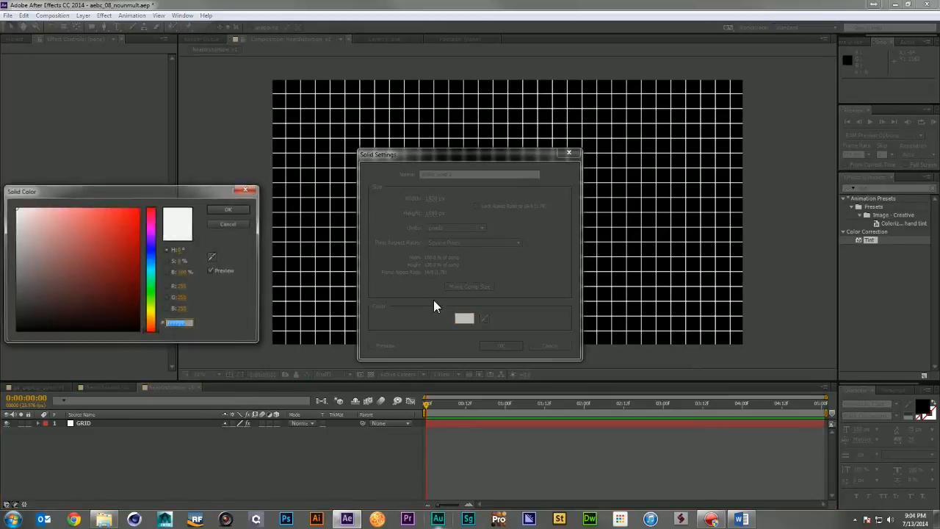
click(234, 209)
drag(481, 174, 352, 182)
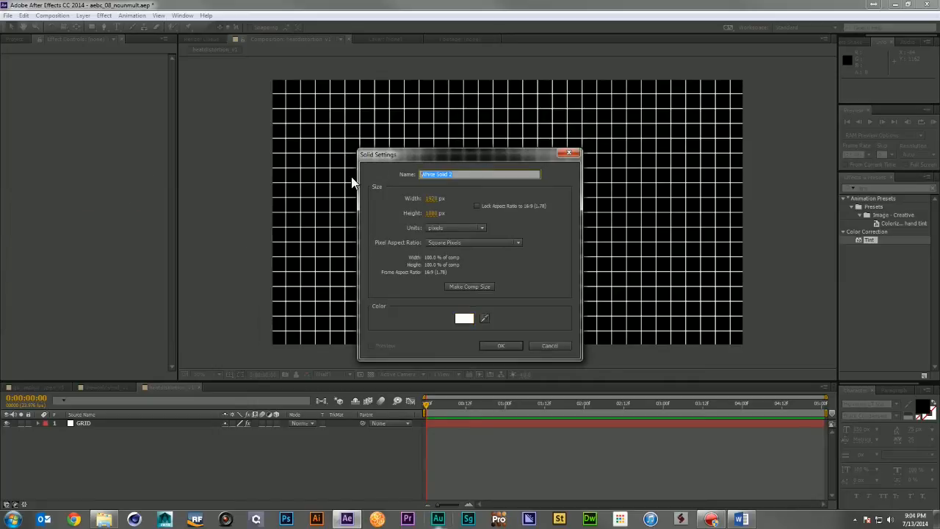
text(red_particle)
key(Return)
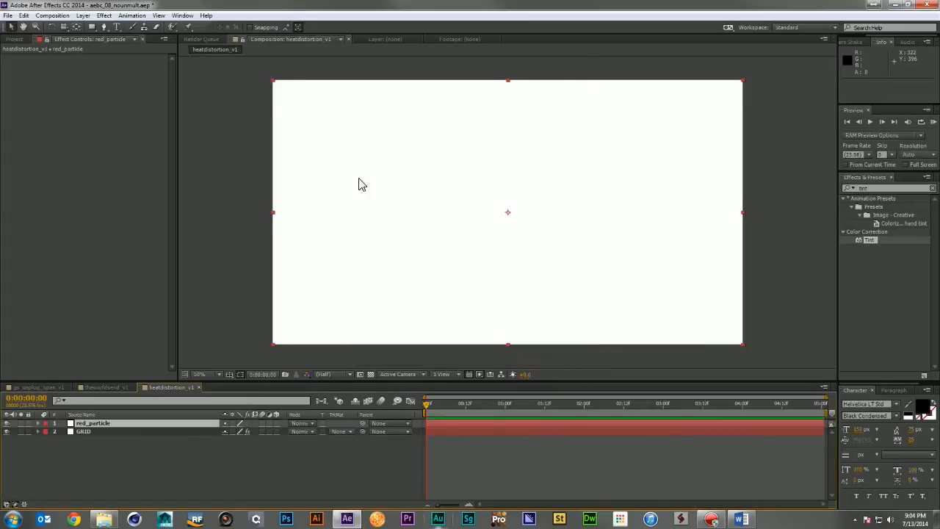
Apply CC Particle World to red_particle and turn off the Grid, Horizon and Axis Box guides.
click(874, 190)
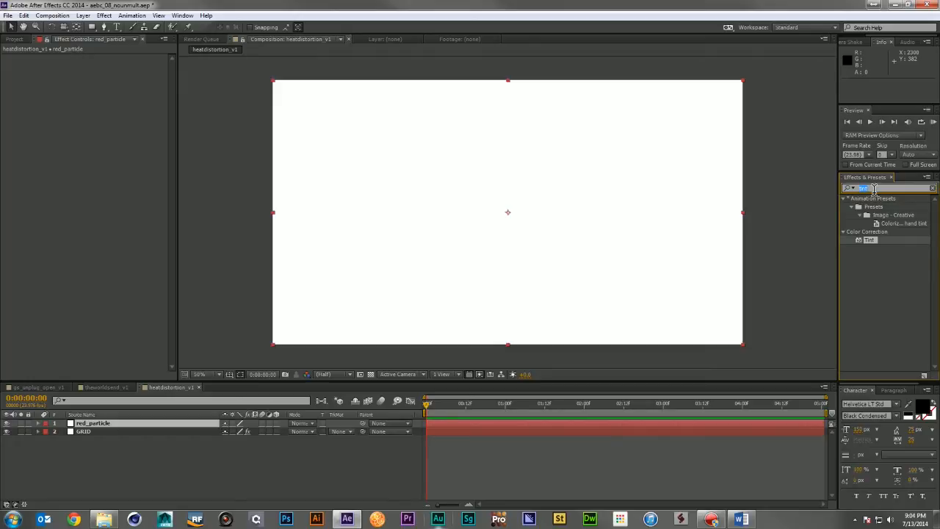
text(particl)
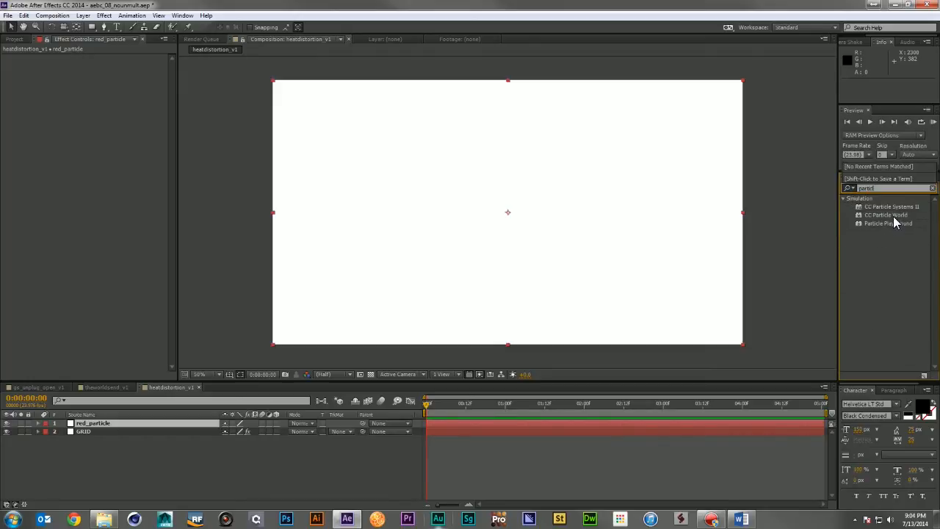
drag(892, 216, 125, 428)
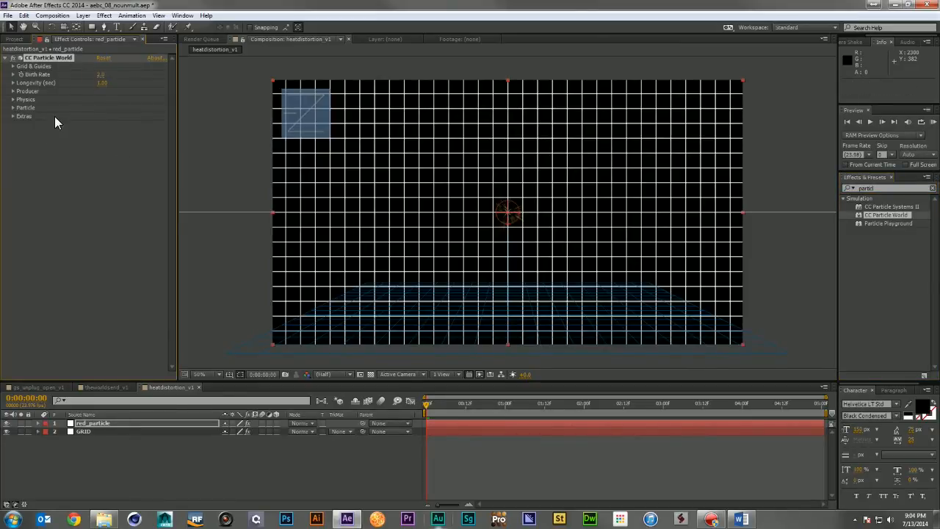
click(13, 59)
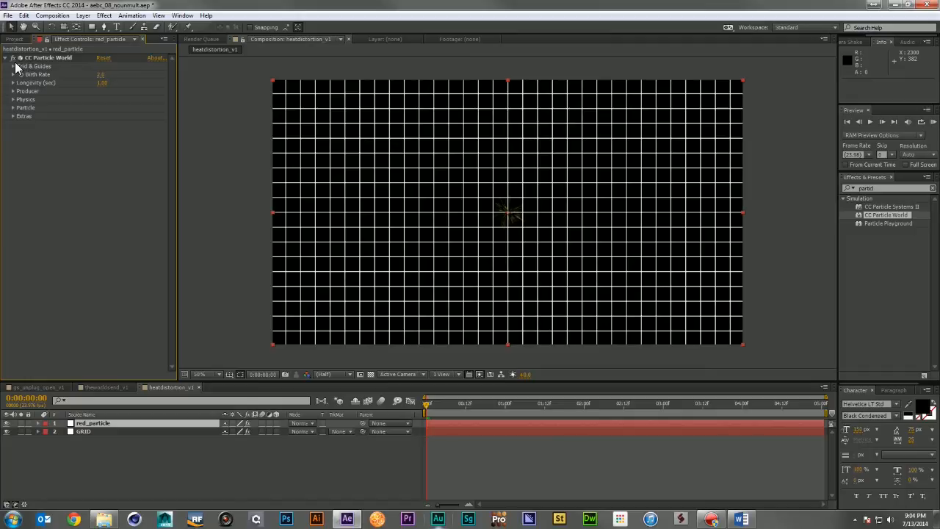
click(13, 66)
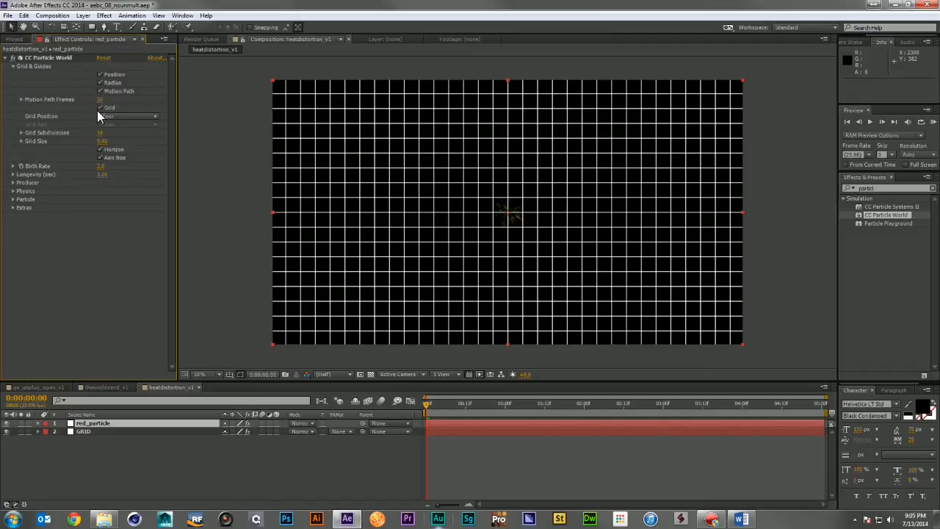
click(100, 107)
click(100, 149)
click(100, 157)
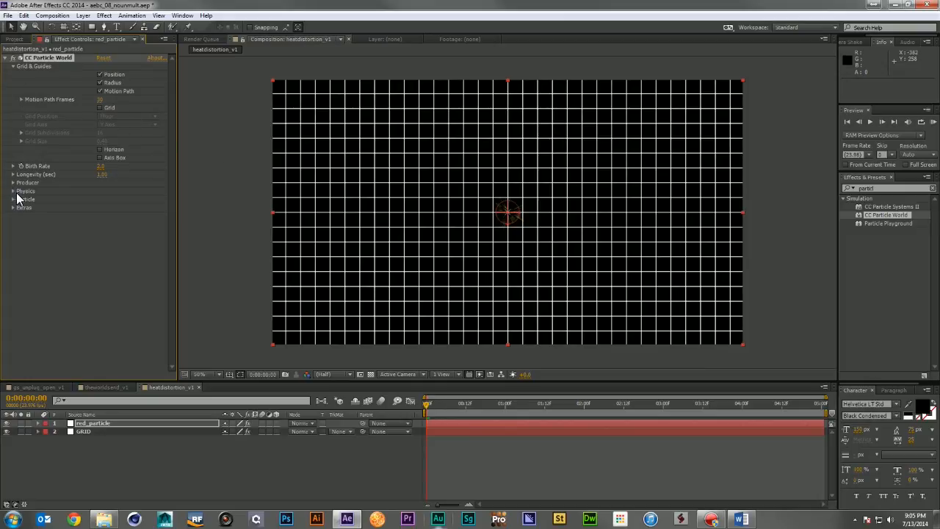
drag(427, 402, 570, 402)
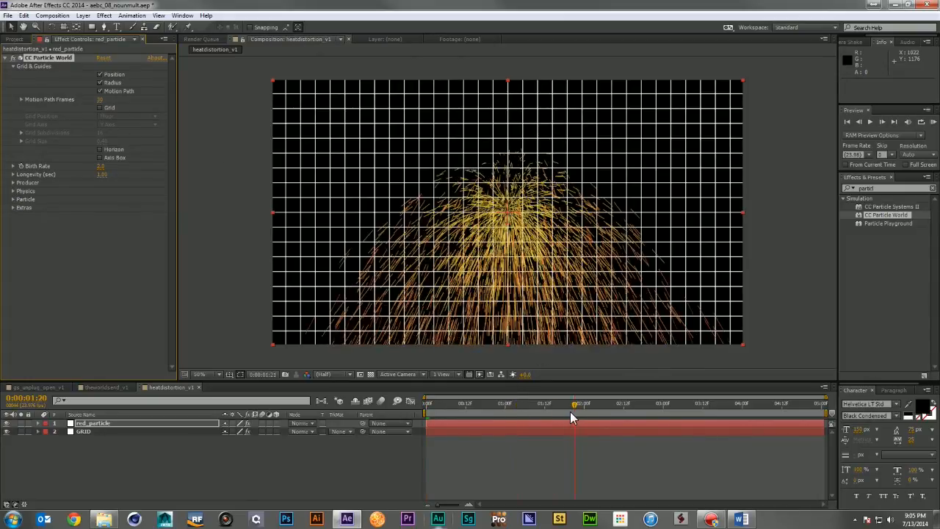
Invert gravity so particles rise and move the emitter down to the bottom edge.
click(13, 190)
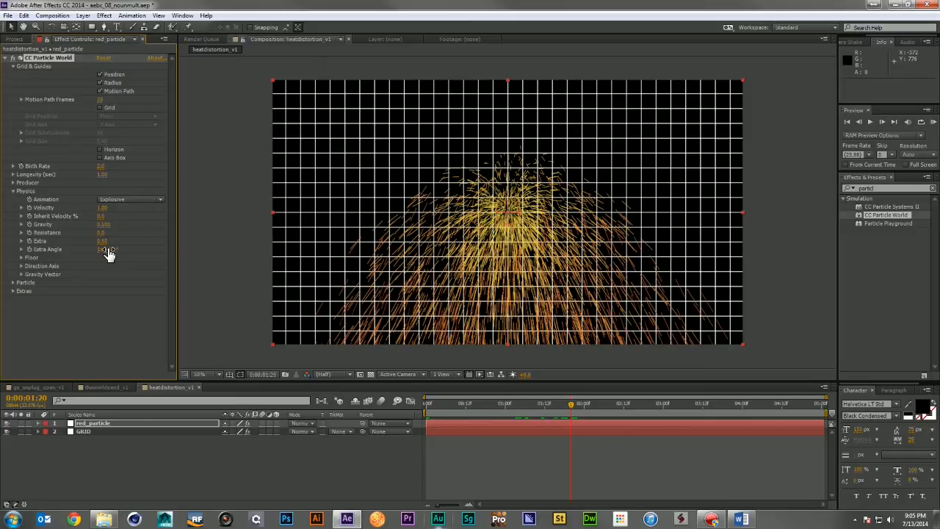
drag(102, 223, 35, 232)
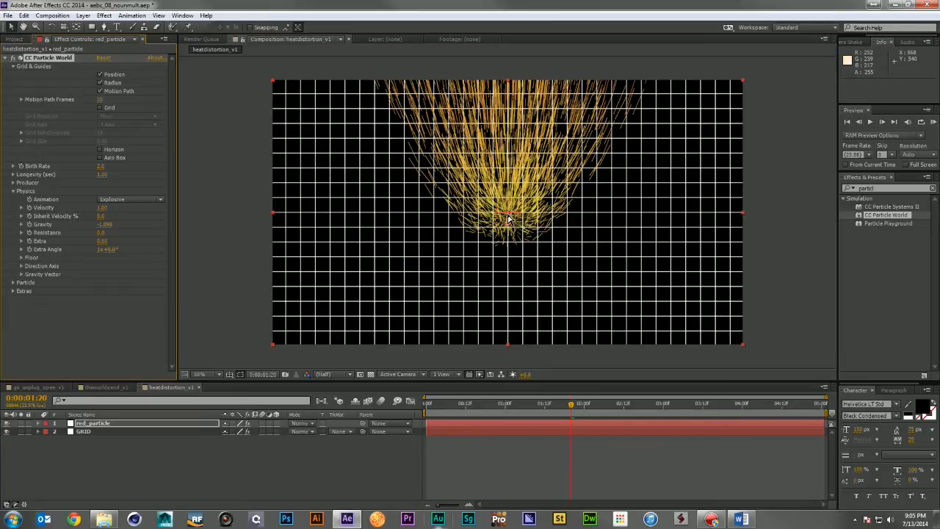
mouse_move(513, 220)
mouse_down()
mouse_move(499, 303)
mouse_move(507, 340)
mouse_up()
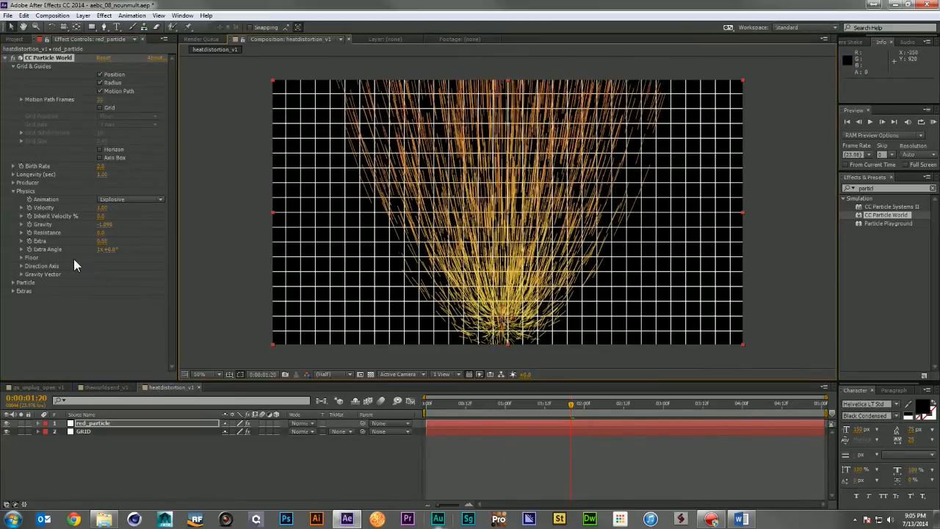
click(13, 191)
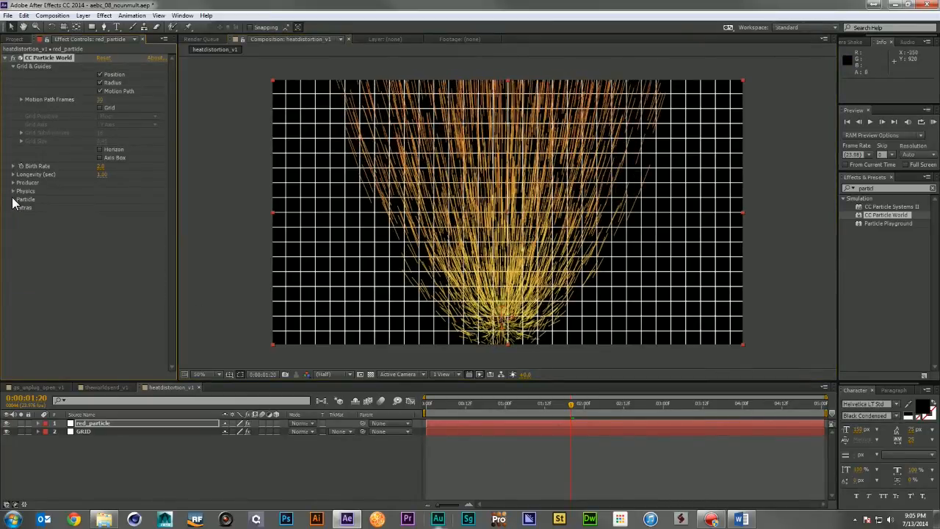
Set particle type to Faded Sphere, raise Birth Rate and Longevity, and make Death Size much larger.
click(13, 199)
click(128, 208)
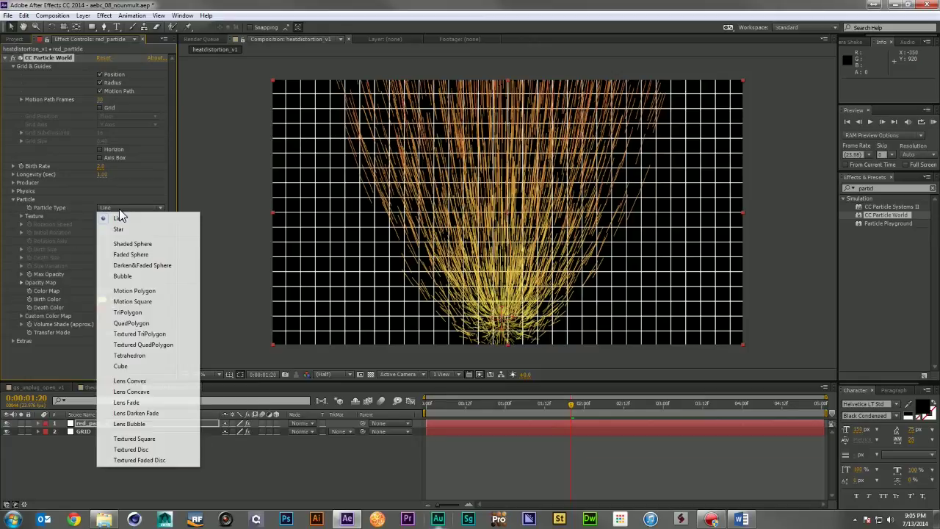
click(132, 254)
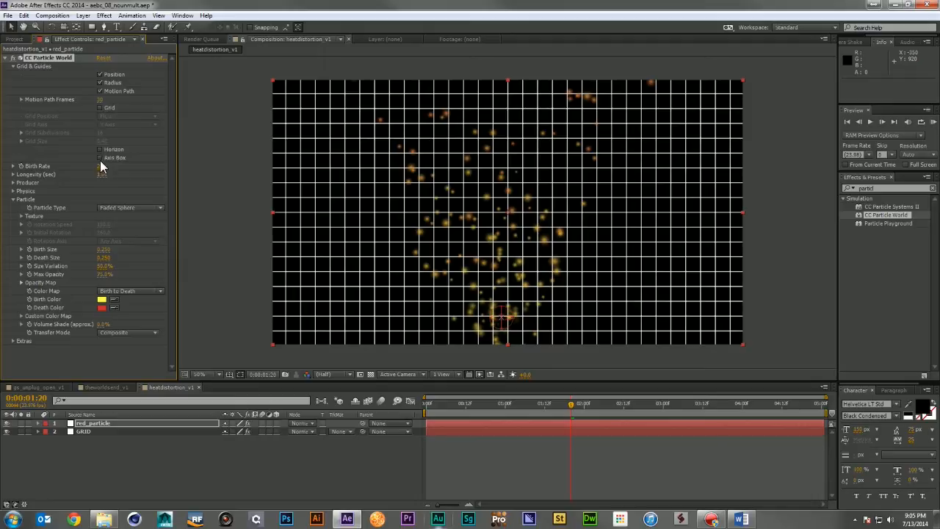
drag(101, 166, 123, 169)
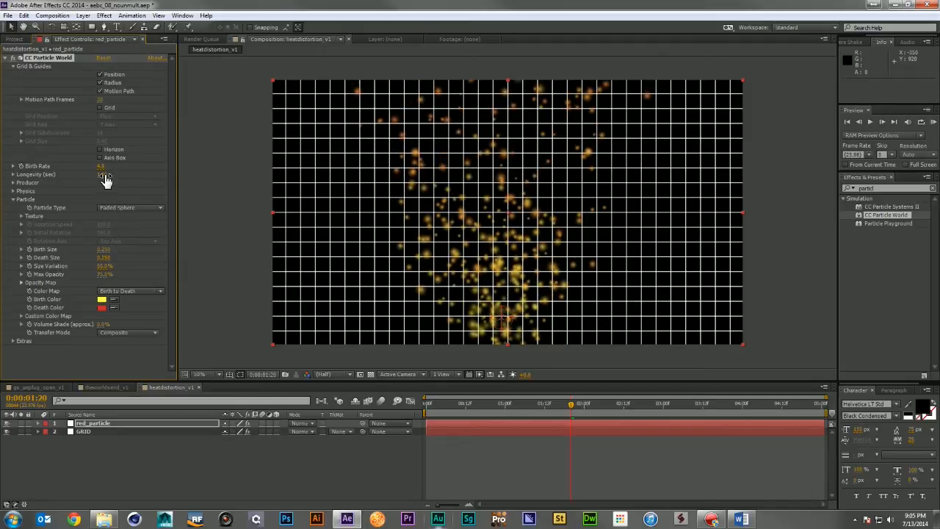
drag(103, 175, 117, 179)
drag(105, 257, 179, 266)
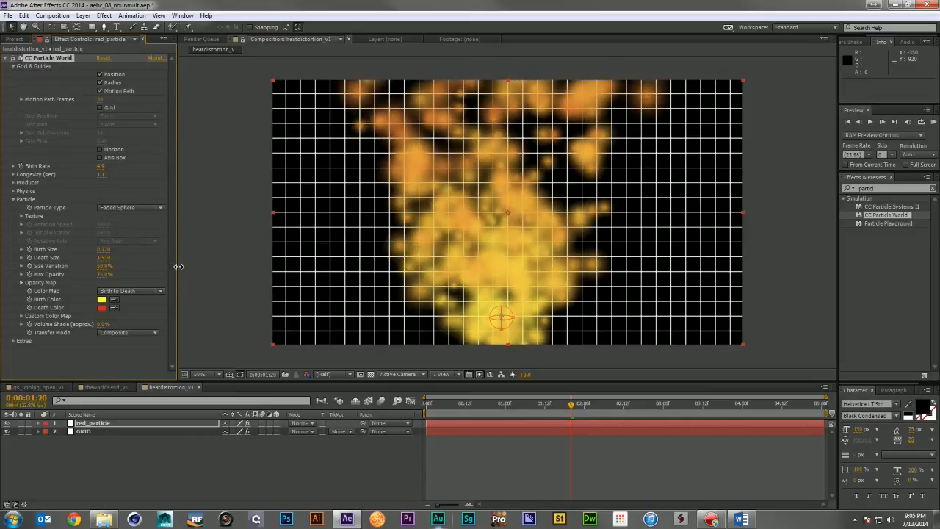
Change the particle Birth Color to red.
click(103, 299)
drag(151, 251, 151, 207)
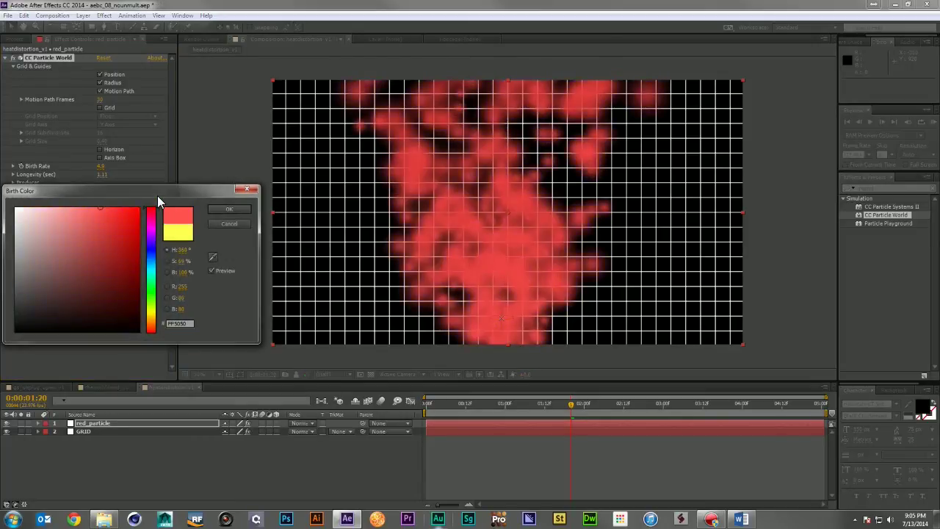
click(222, 209)
click(97, 425)
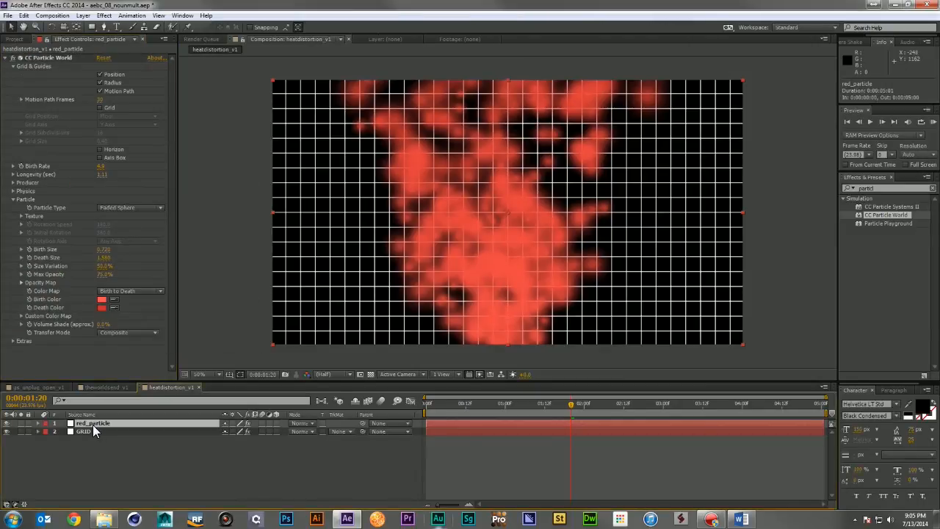
Duplicate red_particle and rename the copy green_particle.
key(ctrl+d)
key(Return)
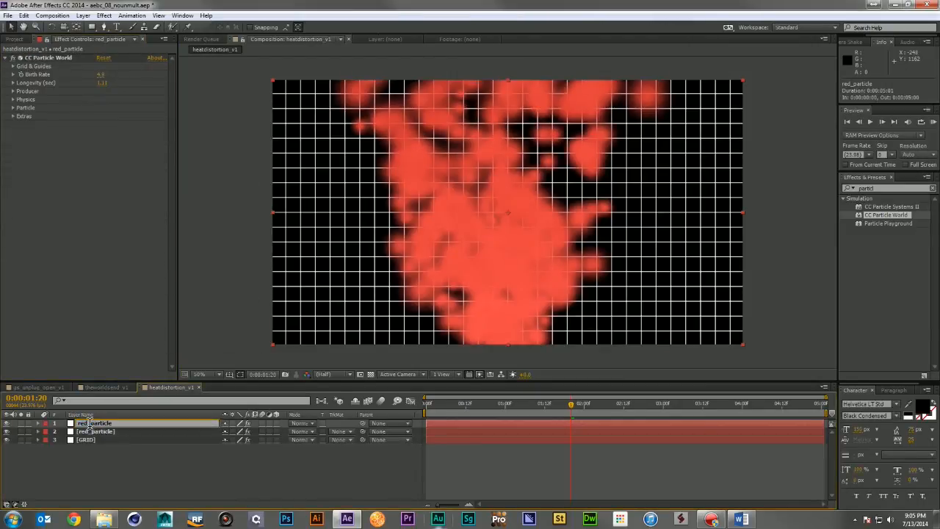
text(r)
text(reen)
key(Return)
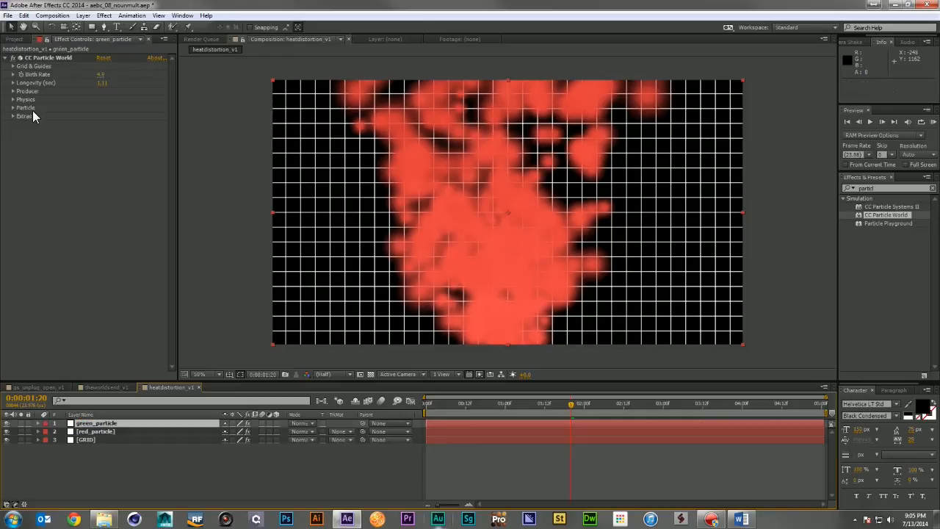
Set green_particle's Birth Color and Death Color to green.
click(14, 108)
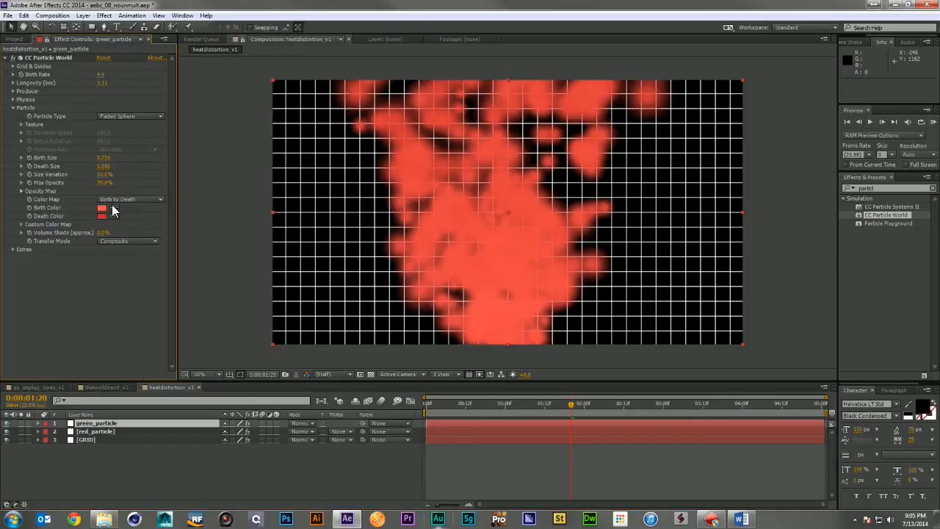
click(103, 207)
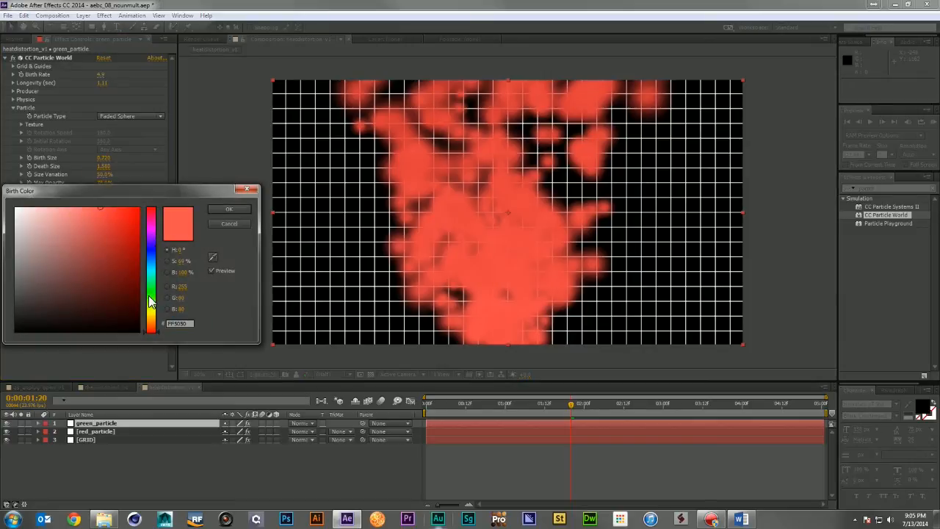
click(153, 294)
click(233, 210)
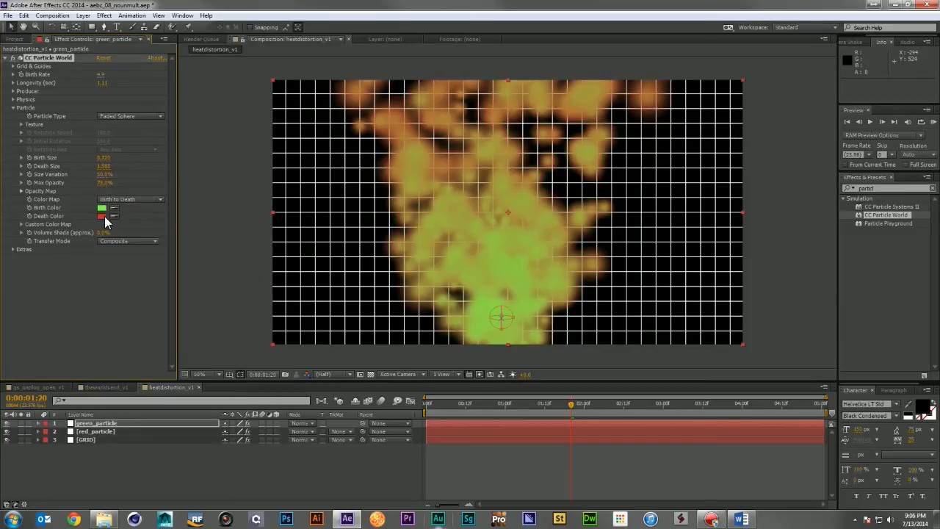
click(102, 216)
click(153, 292)
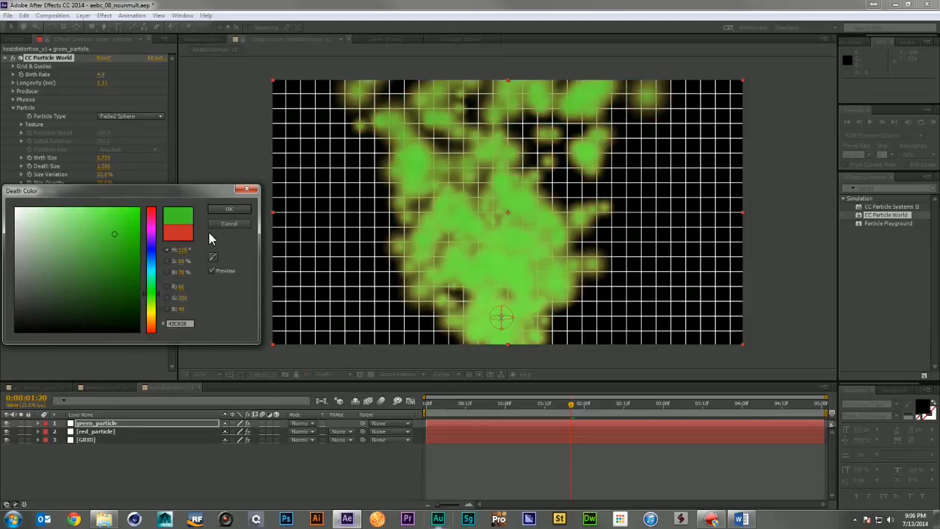
click(229, 209)
Change green_particle's Random Seed and lower its Birth Rate so it differs from the red layer.
click(12, 250)
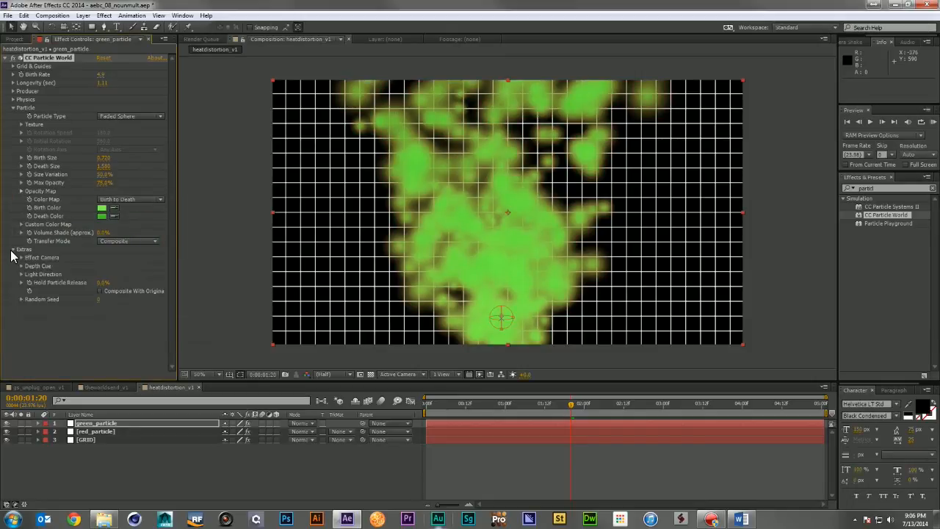
drag(100, 299, 107, 299)
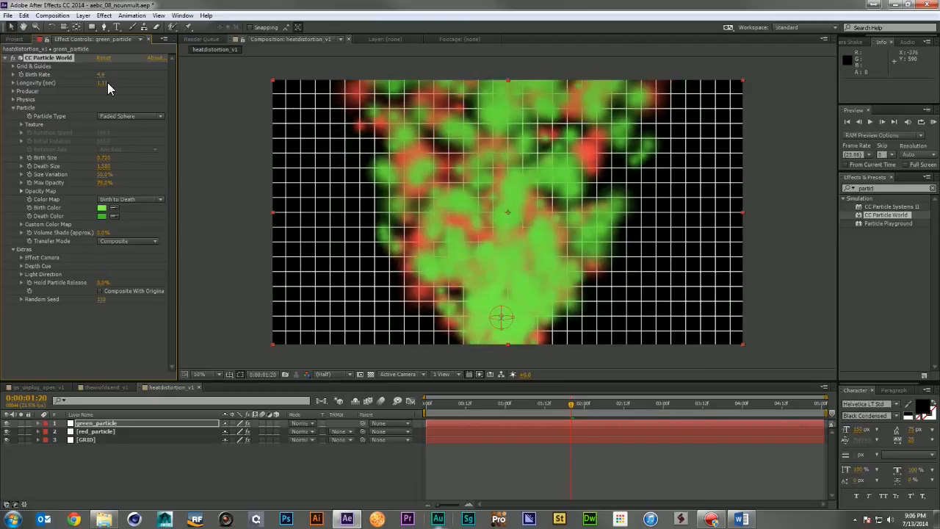
drag(101, 75, 94, 75)
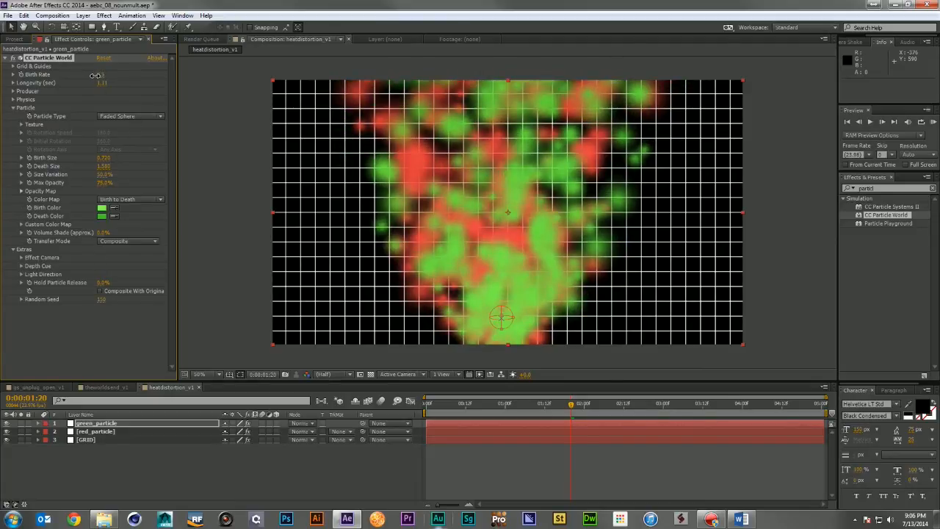
drag(96, 76, 94, 76)
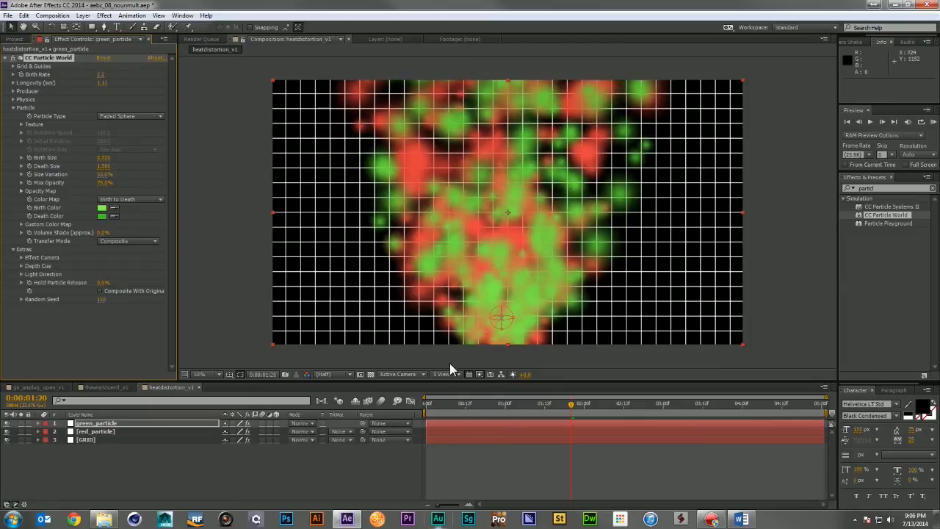
mouse_move(455, 404)
mouse_down()
mouse_move(509, 411)
mouse_move(428, 404)
mouse_up()
Pre-compose both particle layers into a precomp named pc_particles.
click(95, 423)
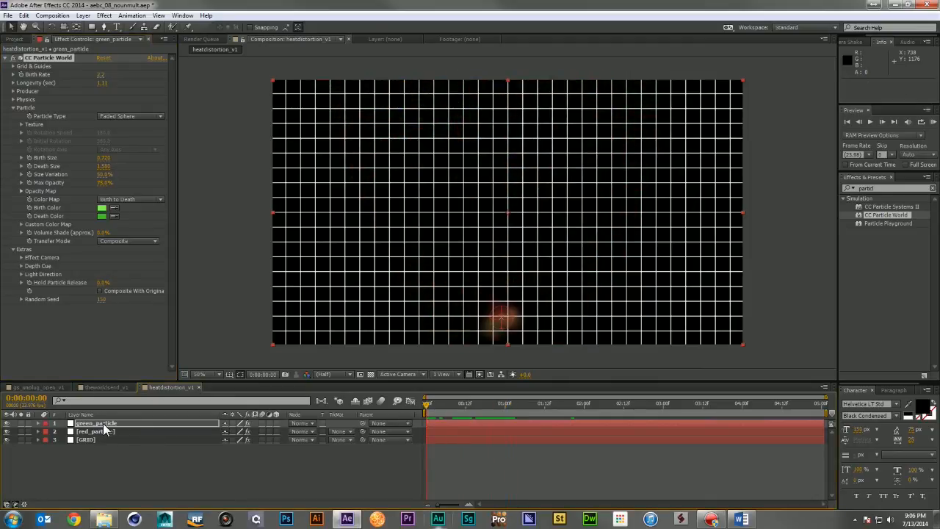
key(ctrl+shift+c)
text(pc_)
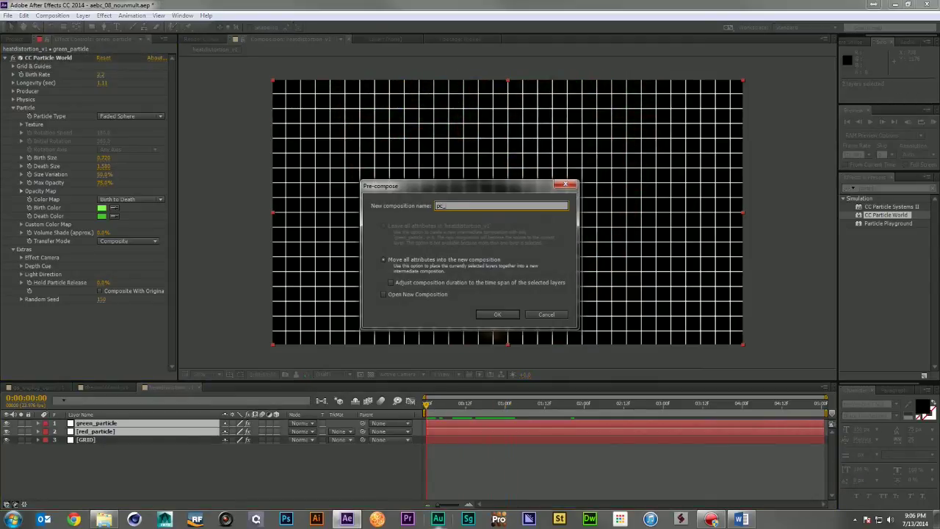
text(parti)
text(cles)
key(Return)
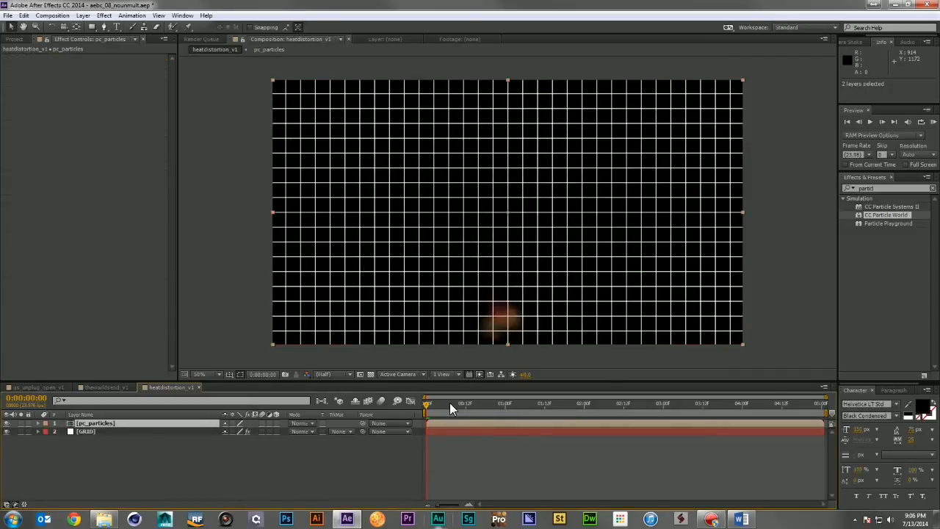
mouse_move(429, 404)
mouse_down()
mouse_move(539, 404)
mouse_move(546, 414)
mouse_up()
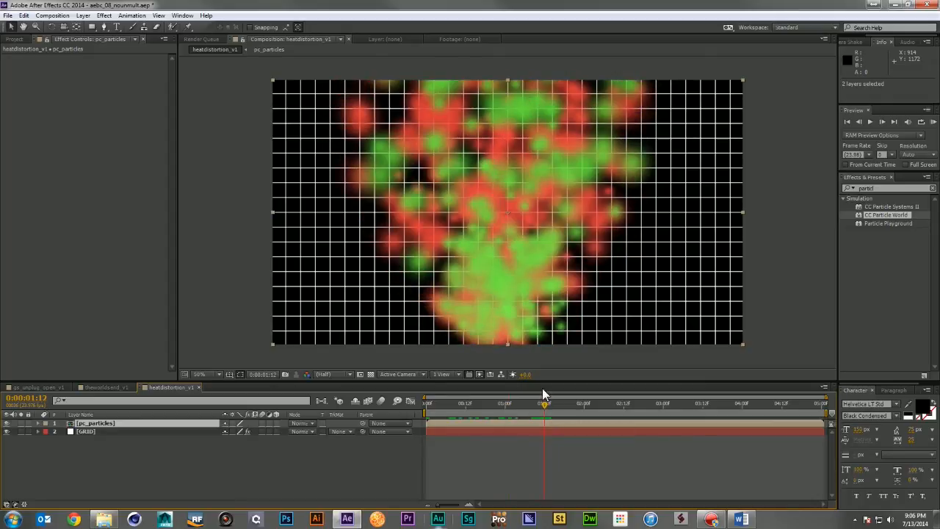
Hide pc_particles, move it beneath the GRID layer, and add an adjustment layer on top.
click(96, 424)
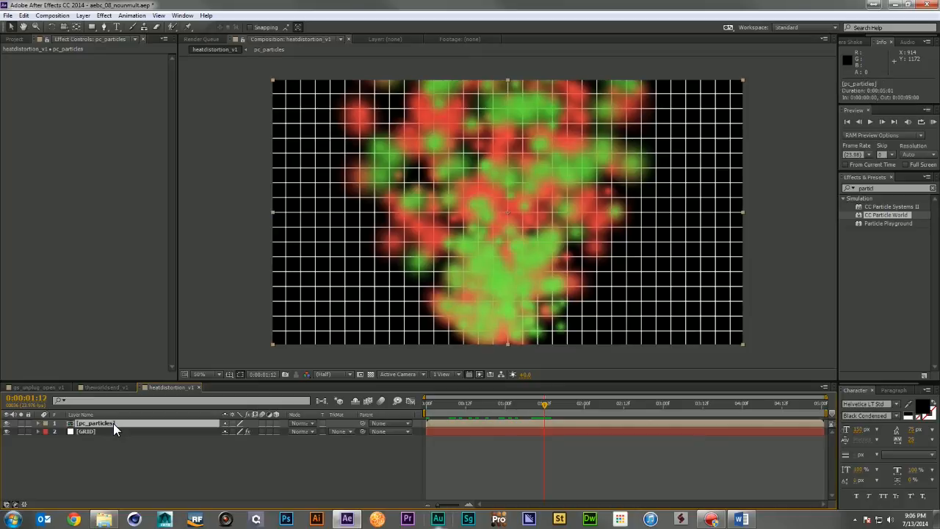
click(6, 423)
drag(141, 422, 131, 454)
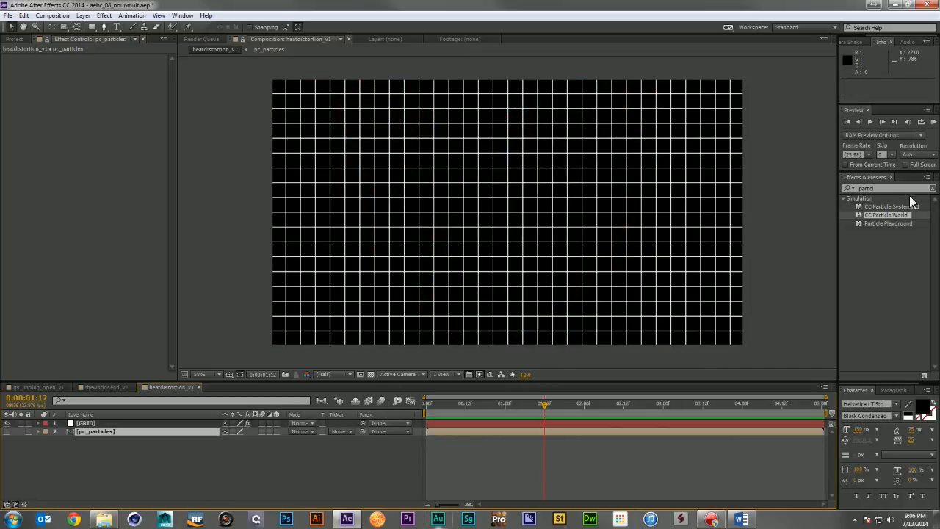
key(ctrl+alt+y)
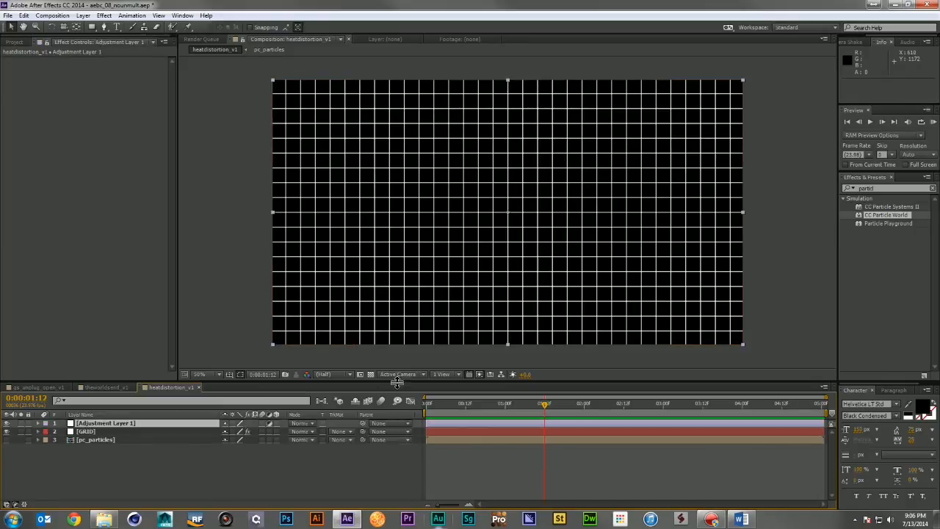
Rename the adjustment layer Distort and apply Displacement Map to it.
key(Return)
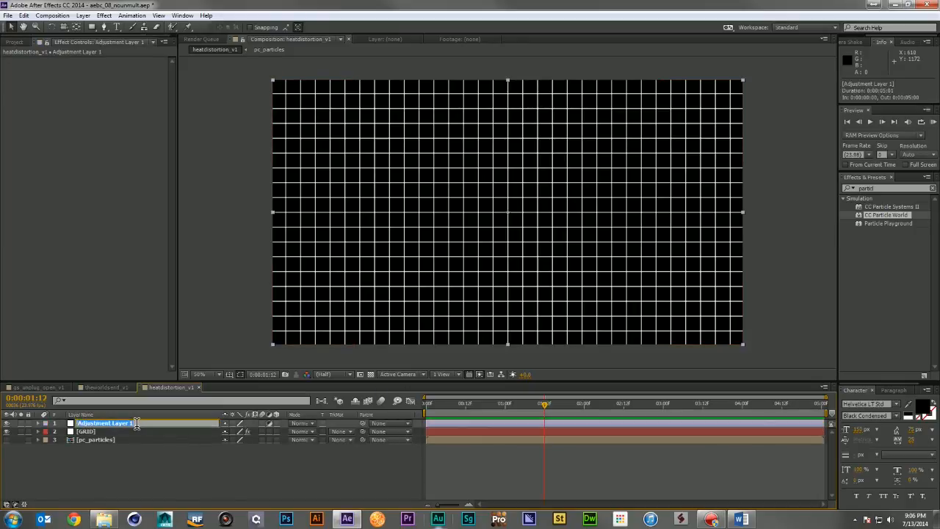
text(Distort)
key(Return)
click(894, 188)
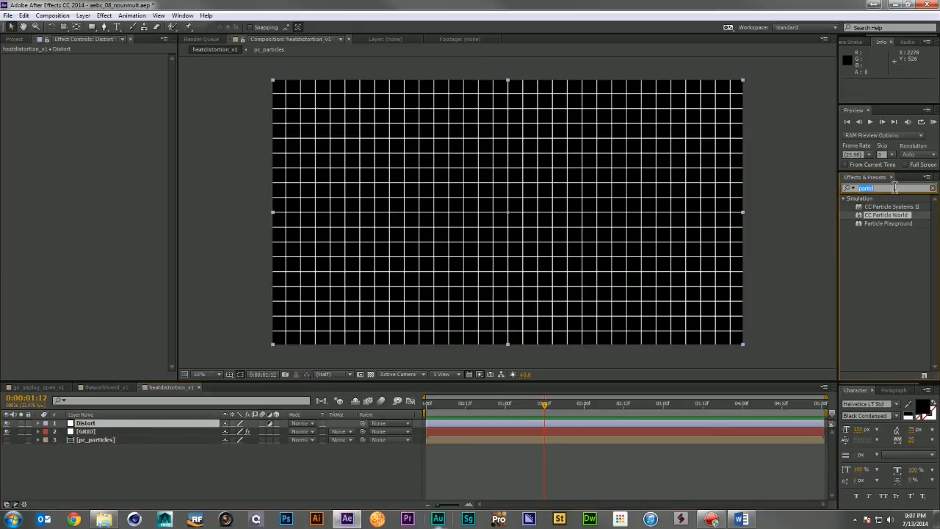
text(disp)
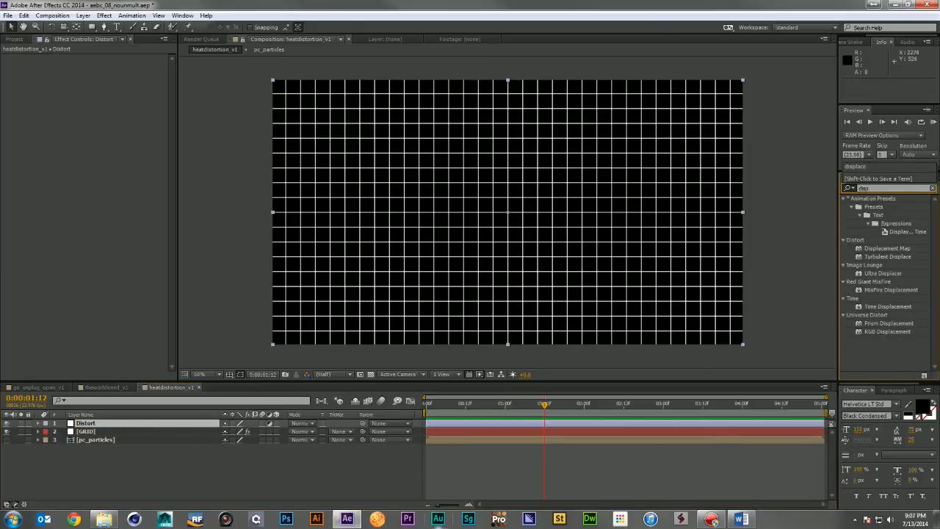
drag(889, 248, 127, 423)
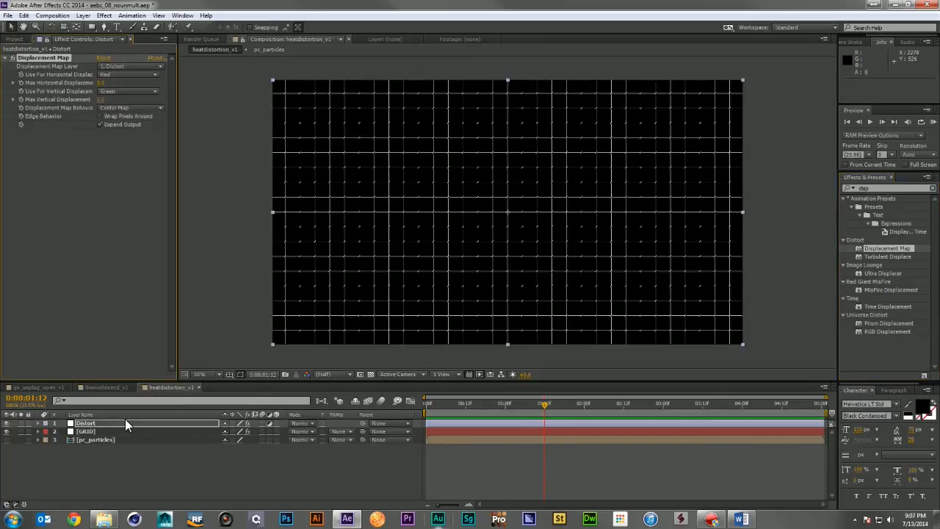
Set the map layer to pc_particles, Red horizontal and Green vertical, and raise Max Displacement.
click(129, 66)
click(122, 113)
click(125, 74)
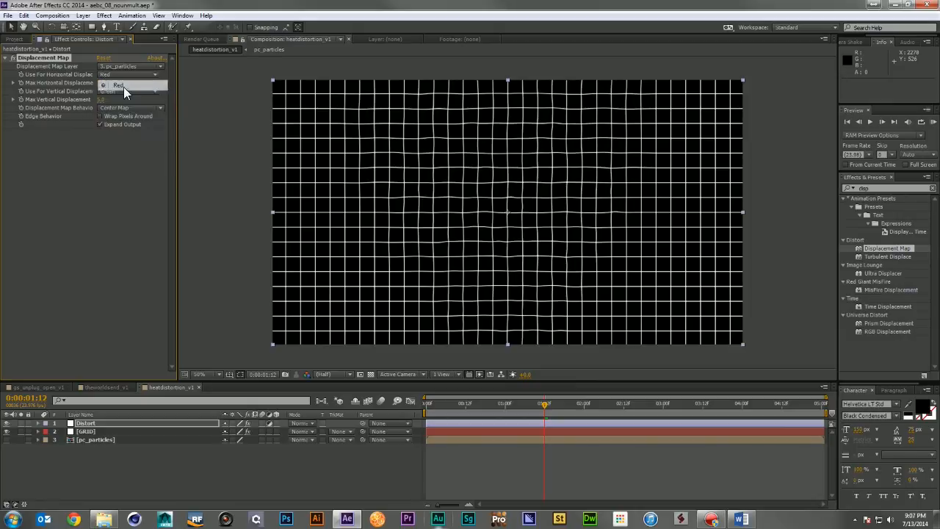
click(125, 91)
click(122, 112)
drag(103, 82, 131, 104)
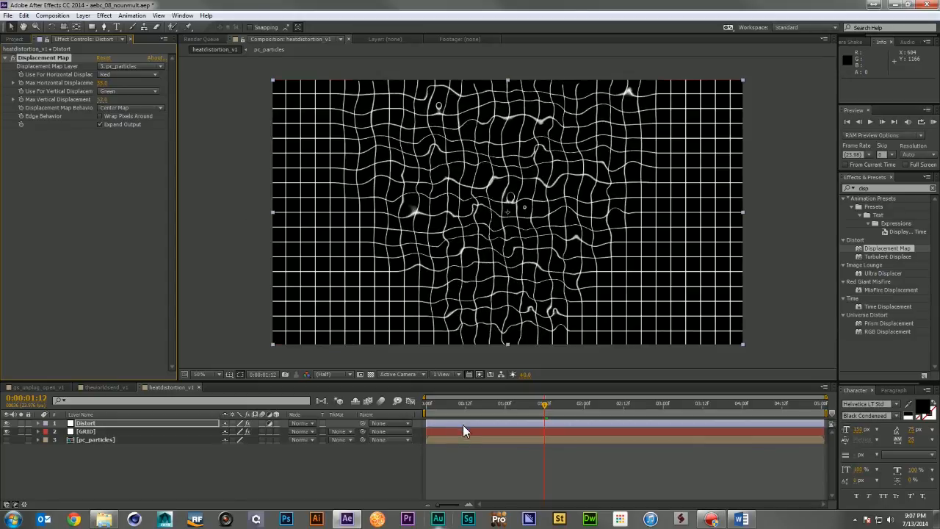
Scrub through the timeline to review the grid distortion.
drag(430, 403, 483, 411)
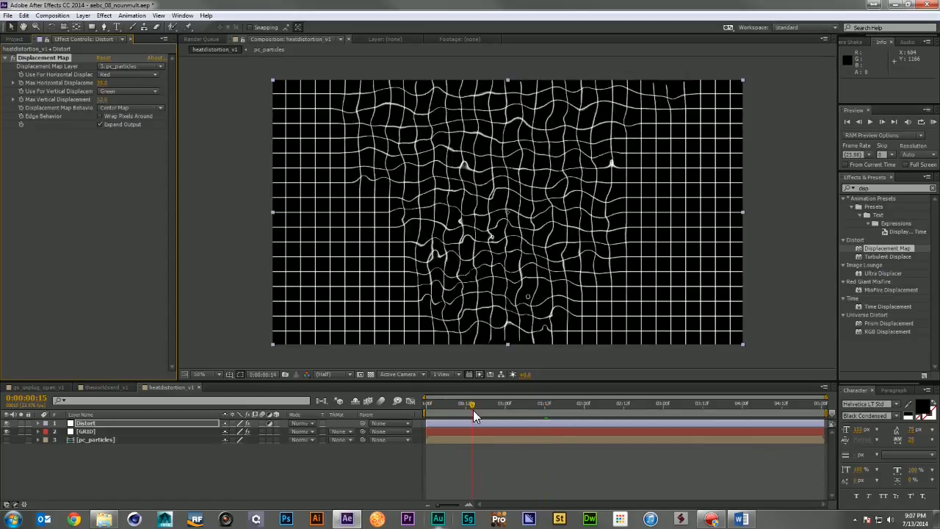
drag(484, 411, 587, 418)
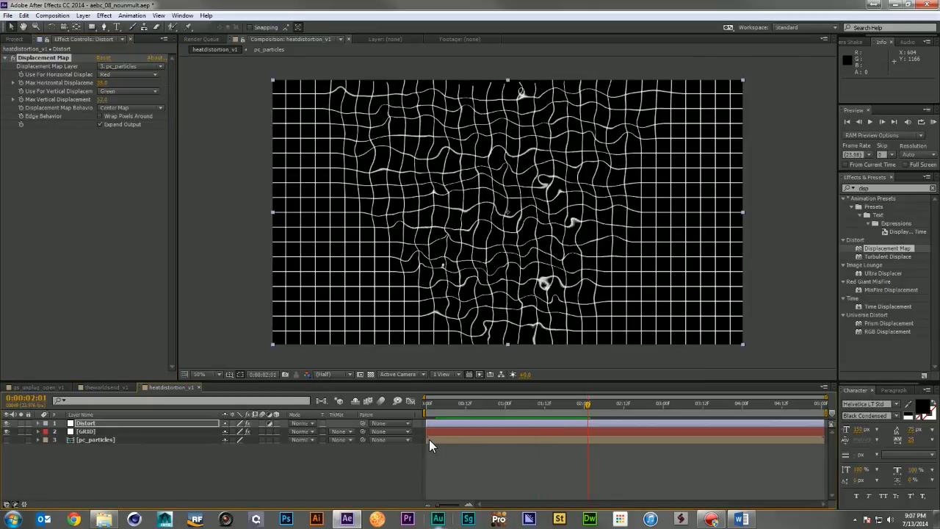
click(154, 449)
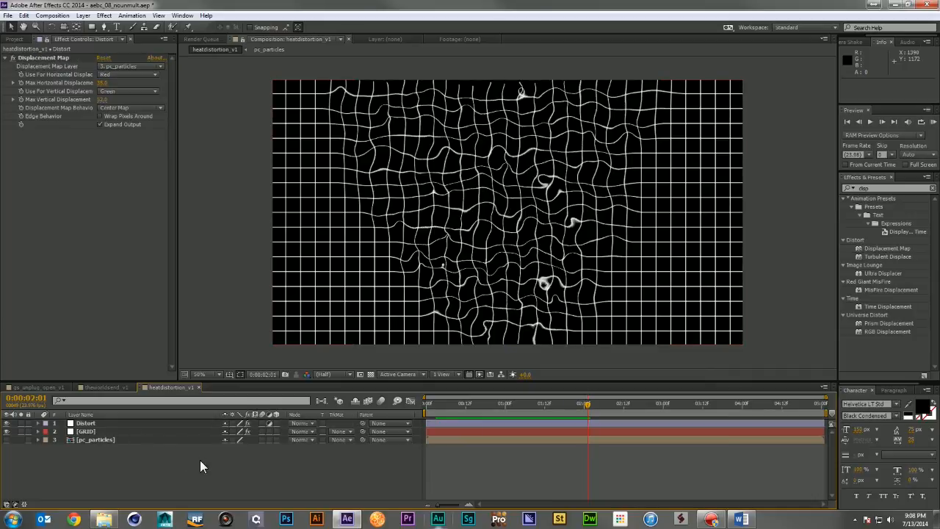
click(874, 189)
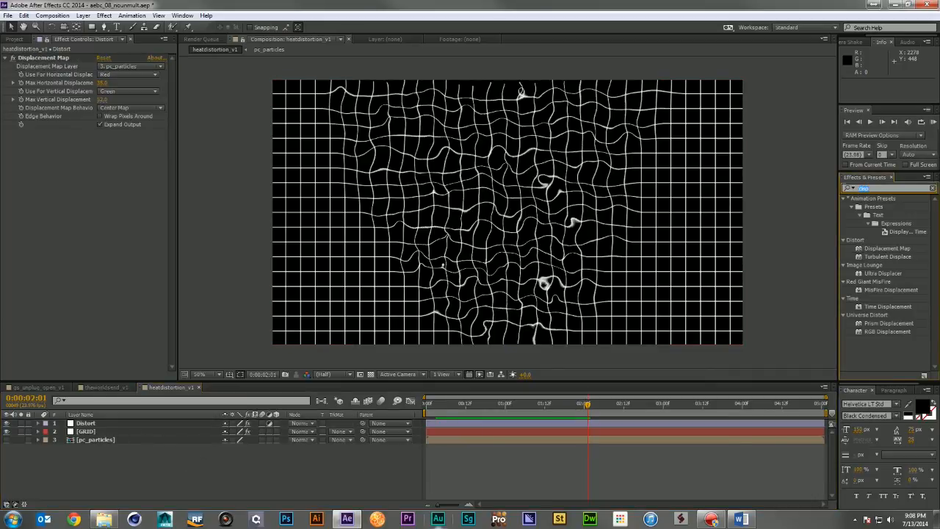
text(comp)
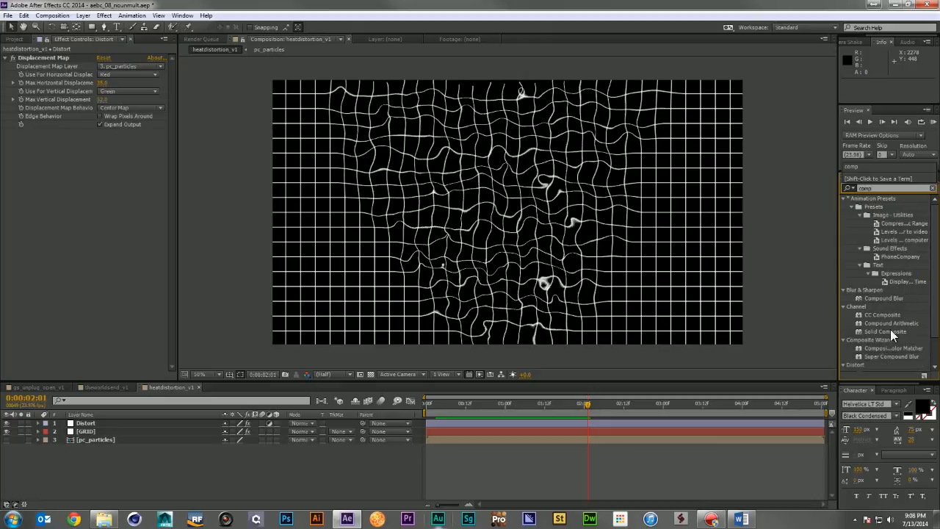
Apply Compound Blur to Distort with Blur Layer set to pc_particles.
drag(894, 298, 67, 219)
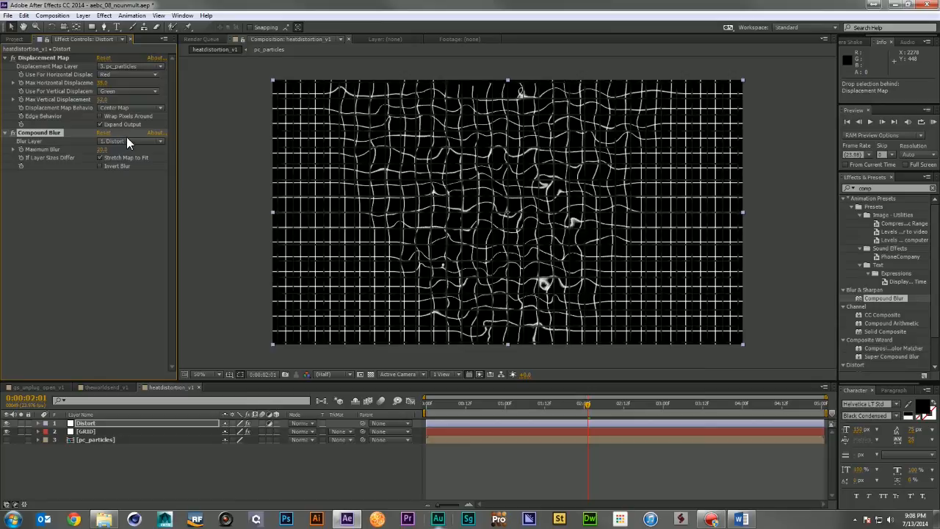
click(126, 141)
click(136, 189)
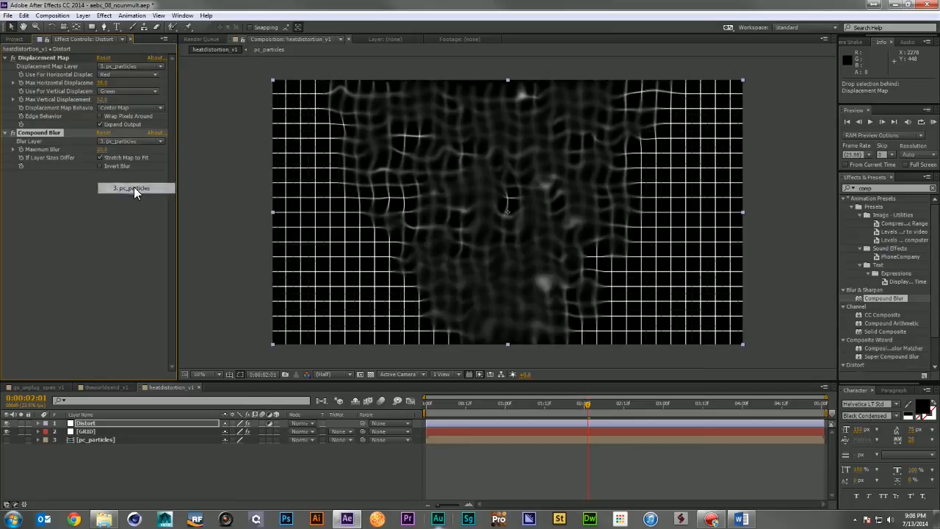
drag(103, 150, 96, 151)
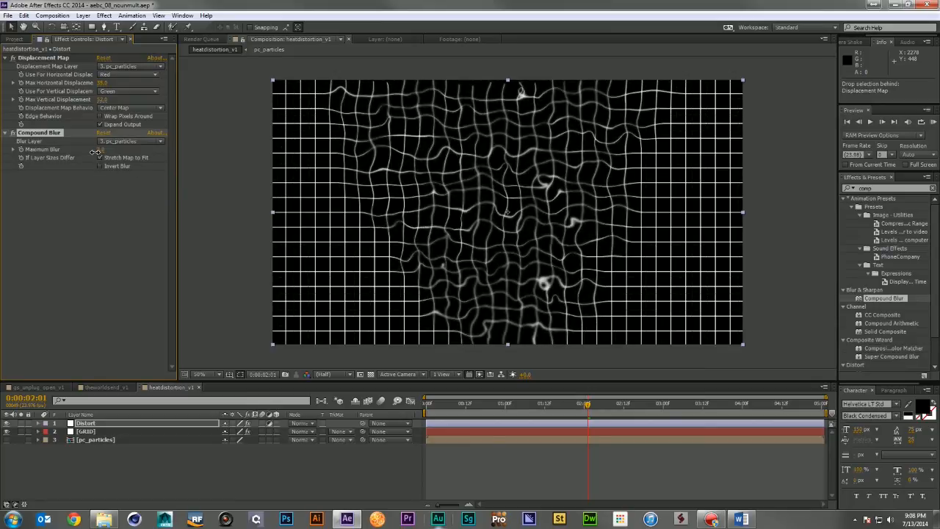
Keep the blur un-inverted in the centre and raise Maximum Blur, reviewing it over time.
click(100, 166)
click(100, 166)
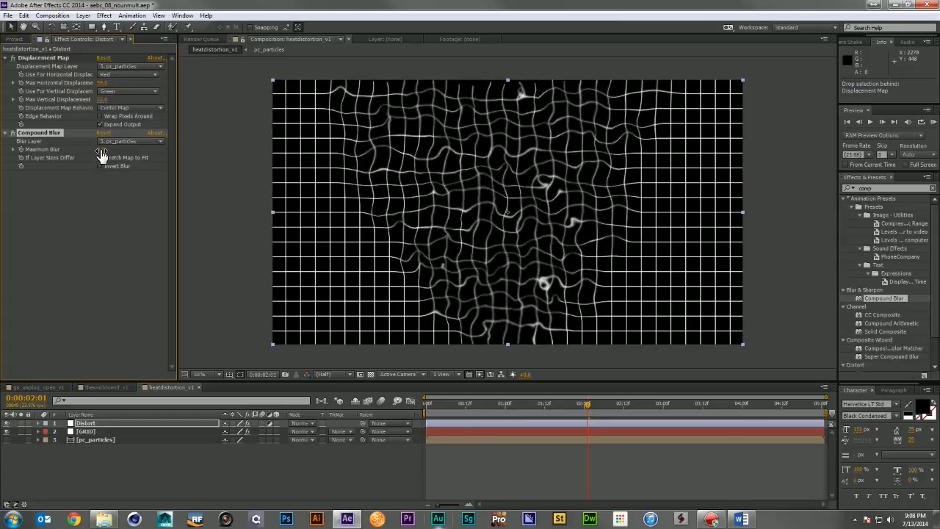
drag(100, 150, 103, 151)
drag(508, 404, 552, 406)
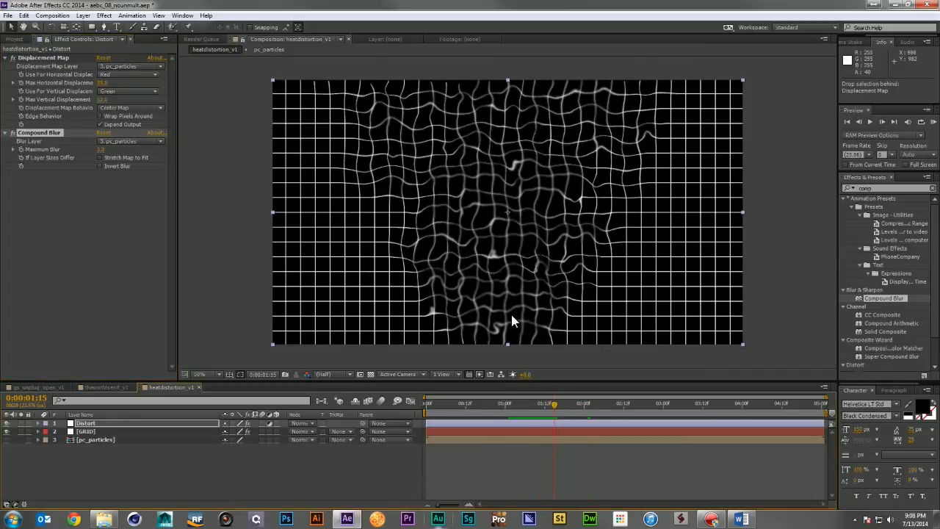